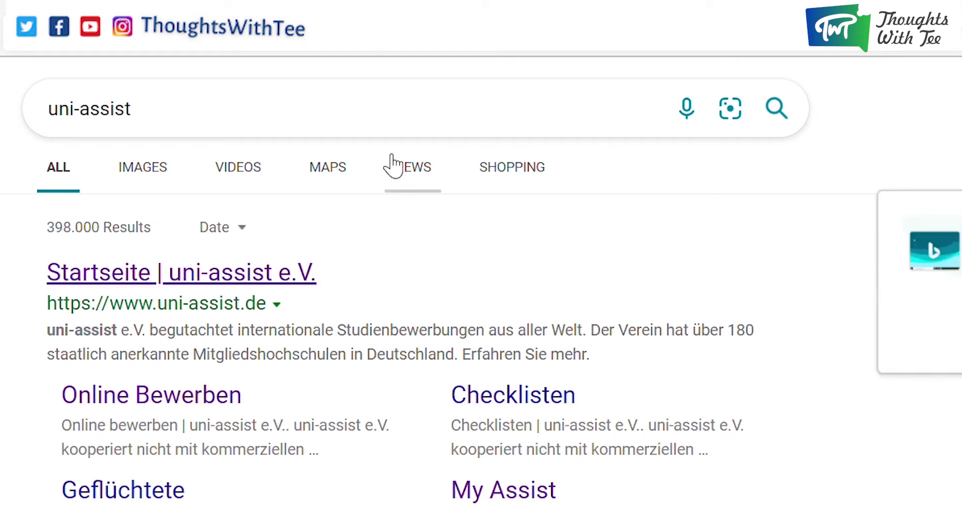
# Decline the Bing Wallpaper offer and open the official 'Startseite | uni-assist e.V.' homepage.
pyautogui.scroll(-2, 464, 176)
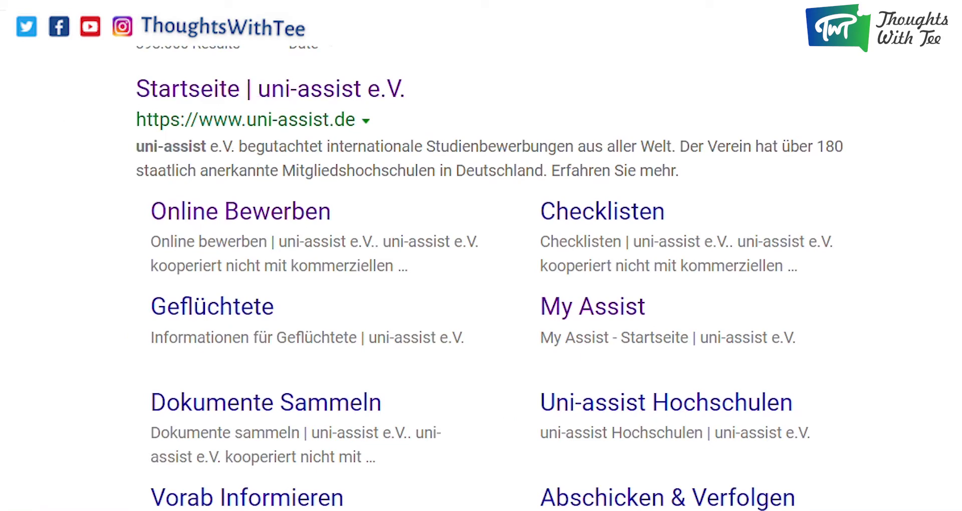
pyautogui.click(830, 156)
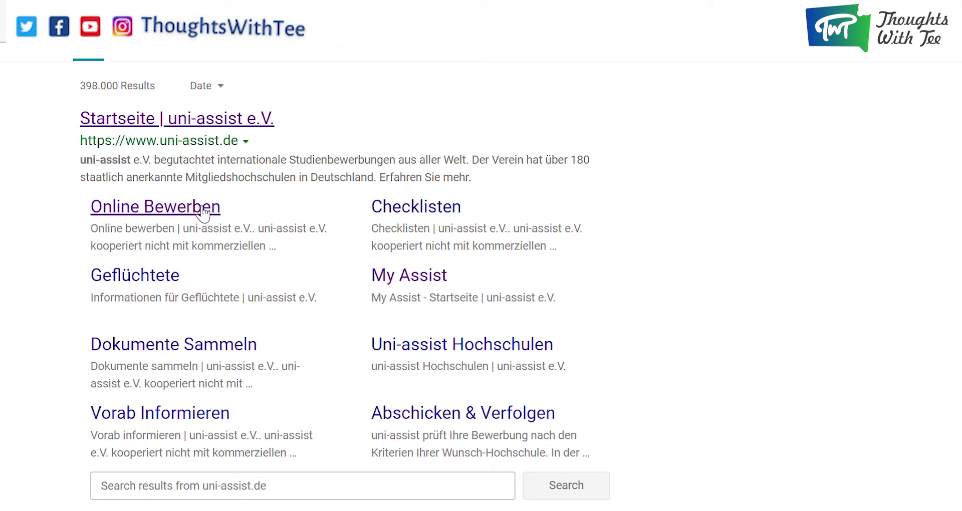
pyautogui.click(210, 118)
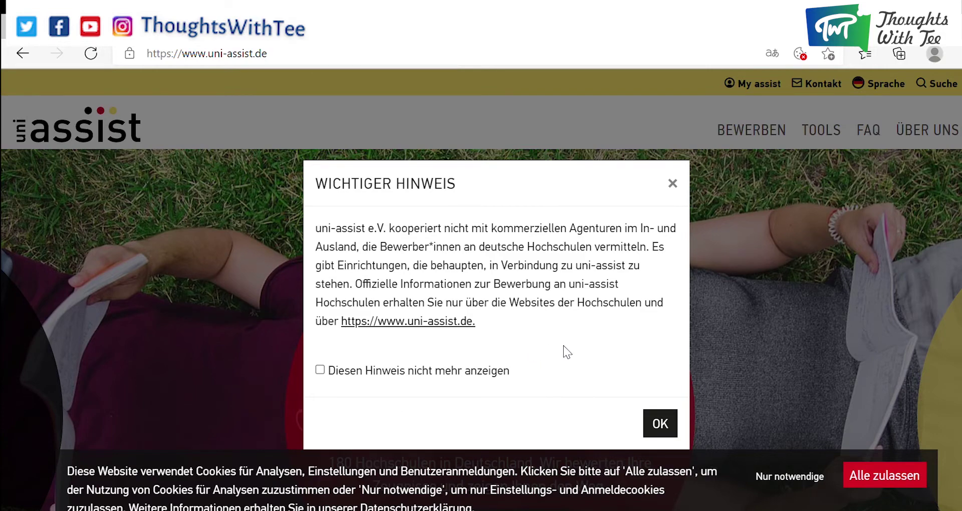
# Dismiss the important notice and go to BEWERBEN > Online bewerben.
pyautogui.click(656, 423)
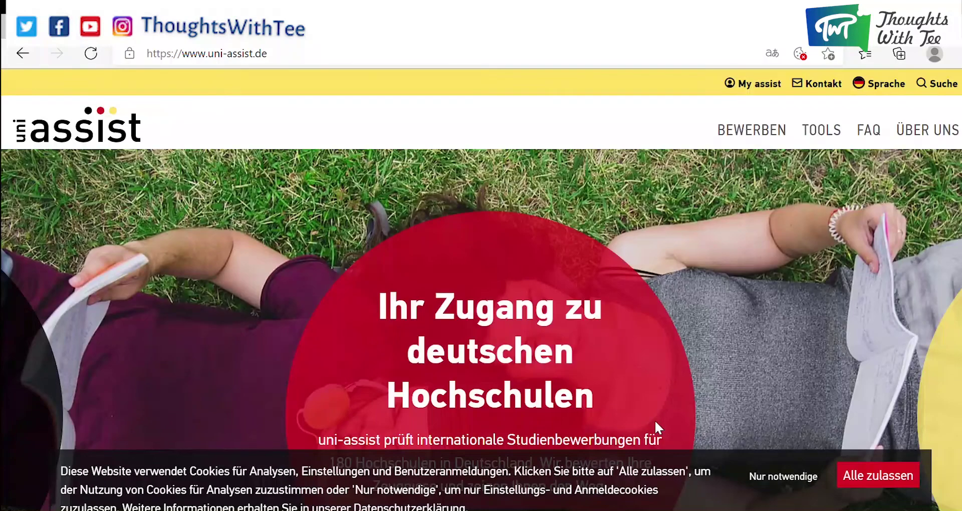
pyautogui.click(752, 130)
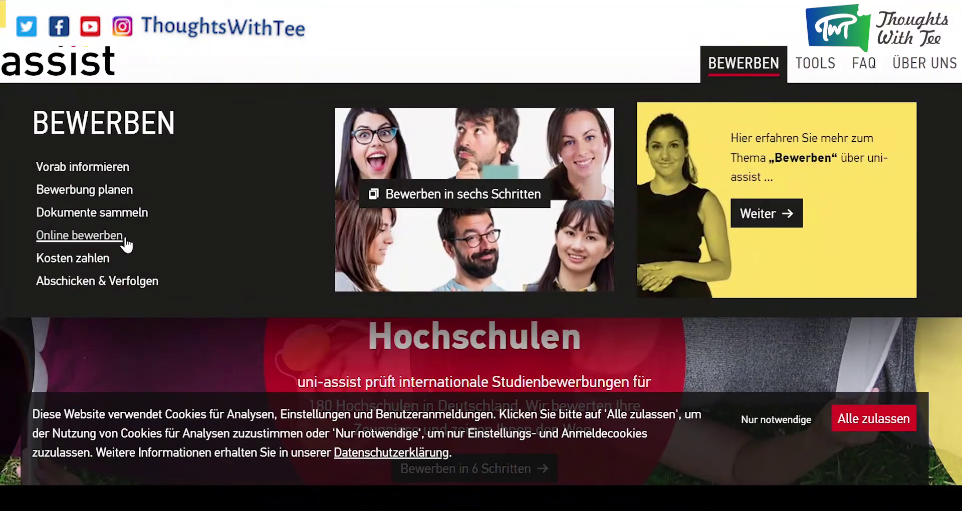
pyautogui.click(124, 240)
pyautogui.click(680, 242)
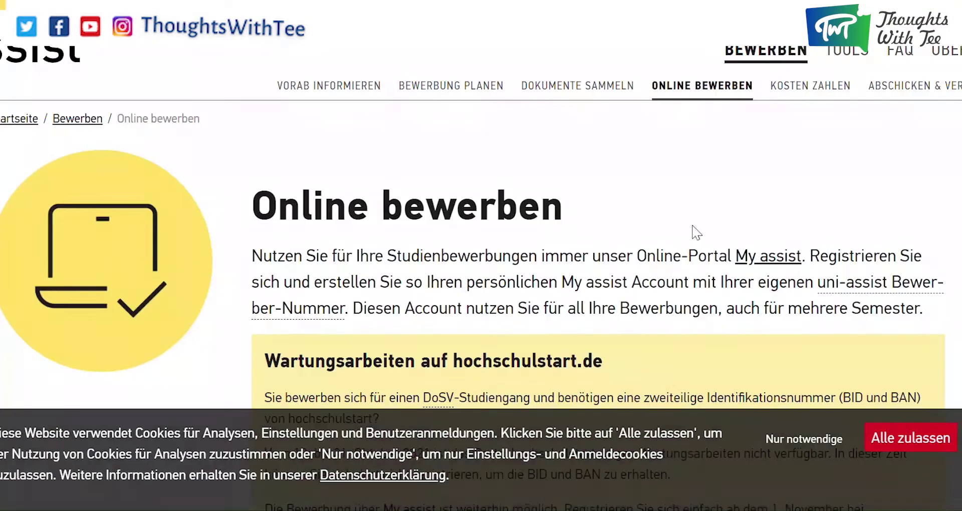
# Scroll through the Online bewerben page's My assist description and back up.
pyautogui.moveTo(796, 290)
pyautogui.scroll(-2, 782, 322)
pyautogui.scroll(-10, 789, 323)
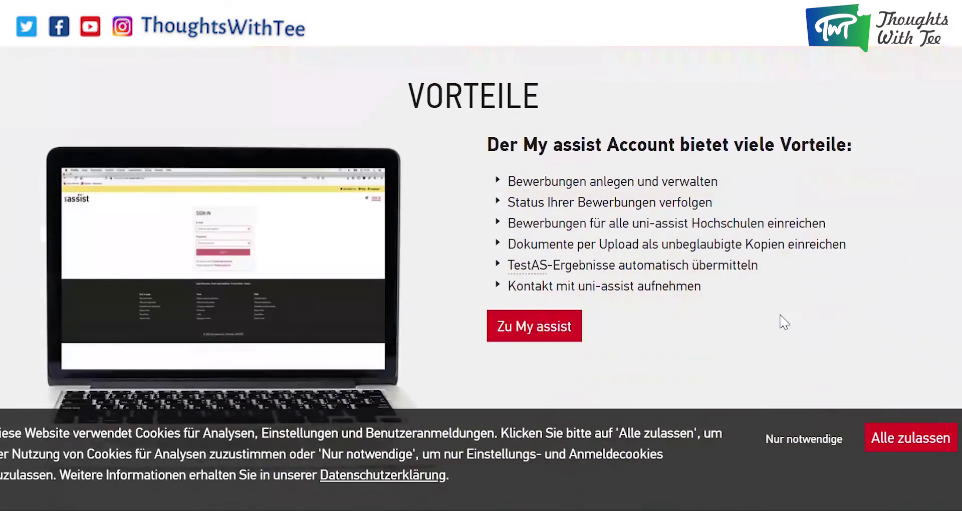
pyautogui.scroll(-8, 785, 322)
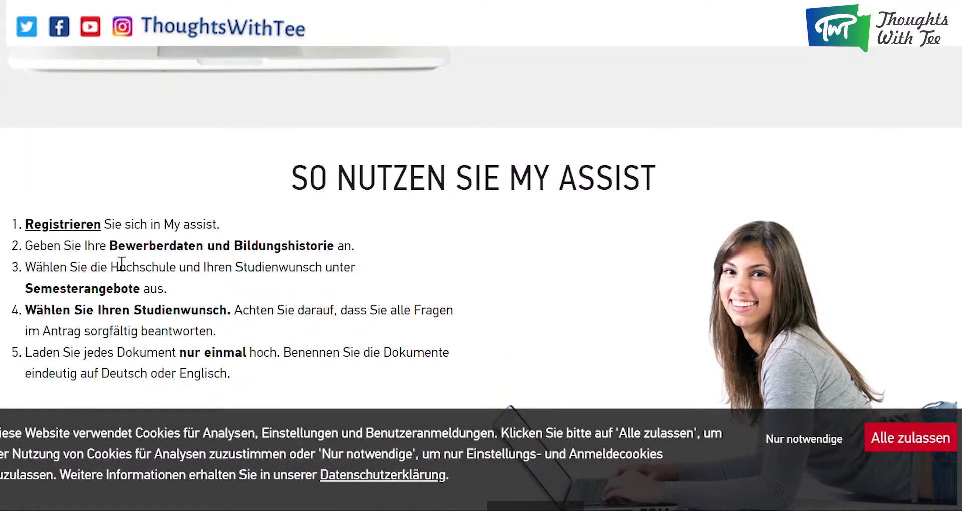
pyautogui.scroll(-3, 492, 286)
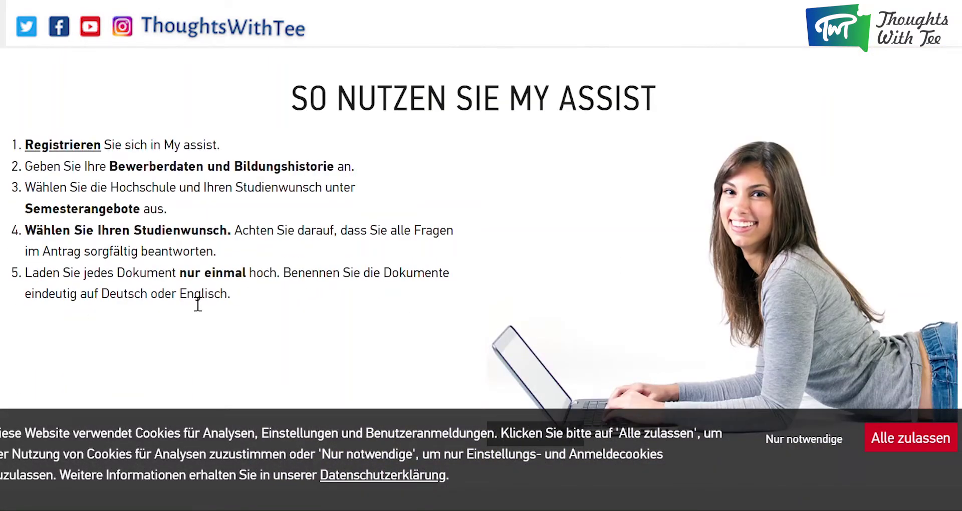
pyautogui.scroll(20, 226, 333)
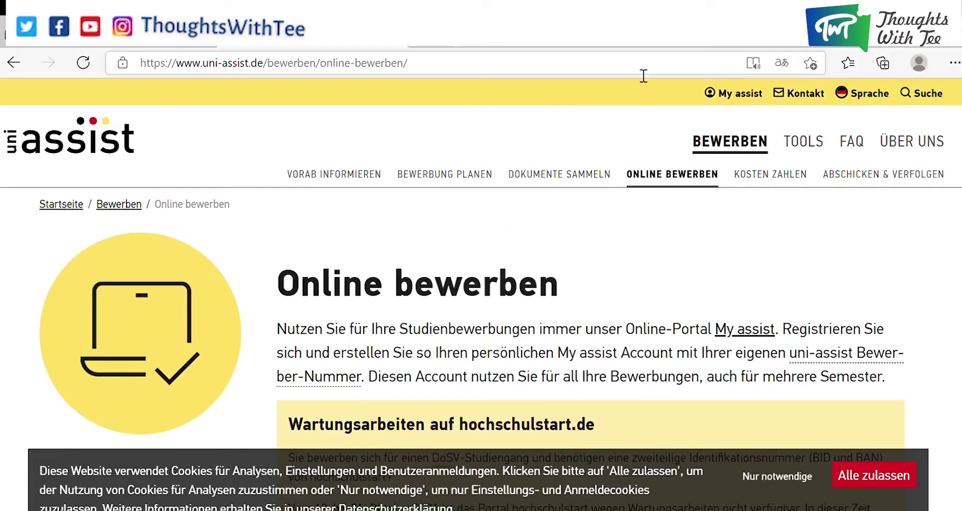
# Switch the uni-assist site language to English and dismiss the Important Note.
pyautogui.click(875, 100)
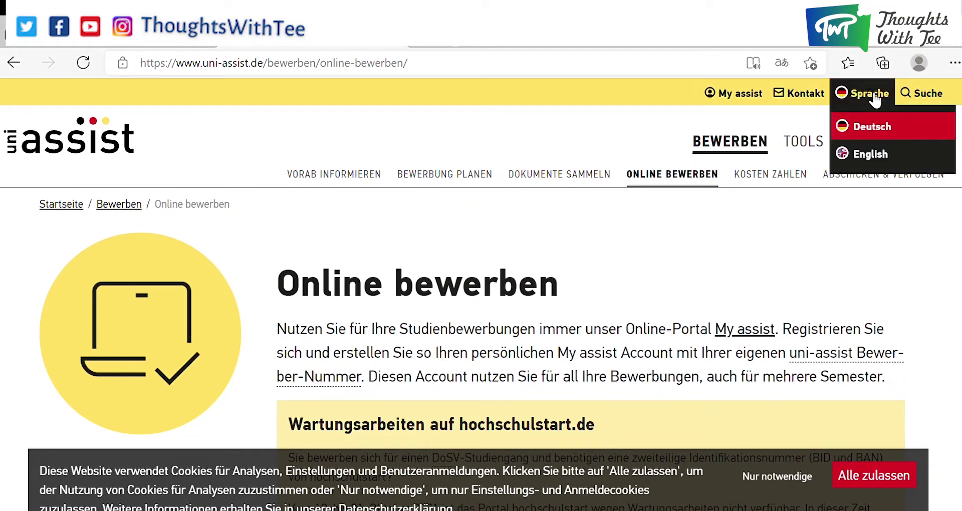
pyautogui.click(874, 155)
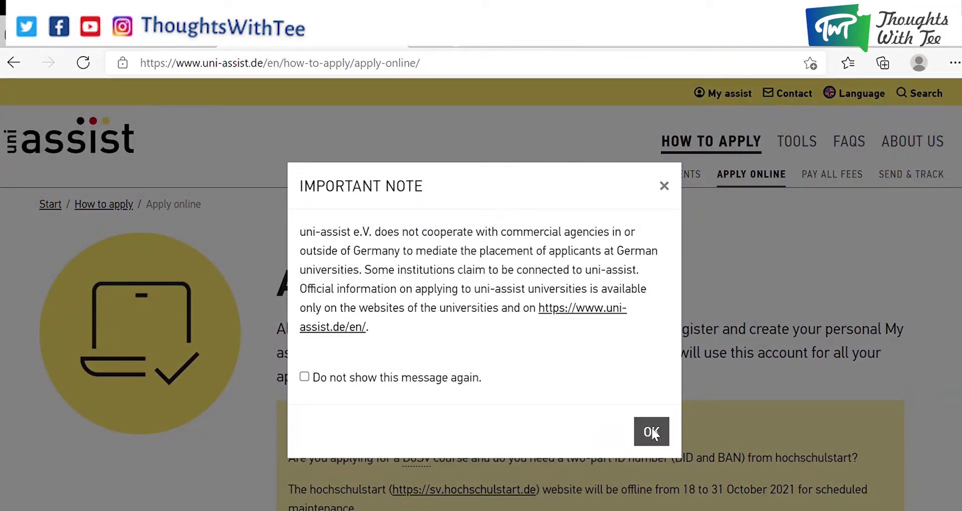
pyautogui.click(657, 433)
# Go to 'How to use My assist' and start the Register process.
pyautogui.scroll(-5, 732, 275)
pyautogui.scroll(-10, 732, 275)
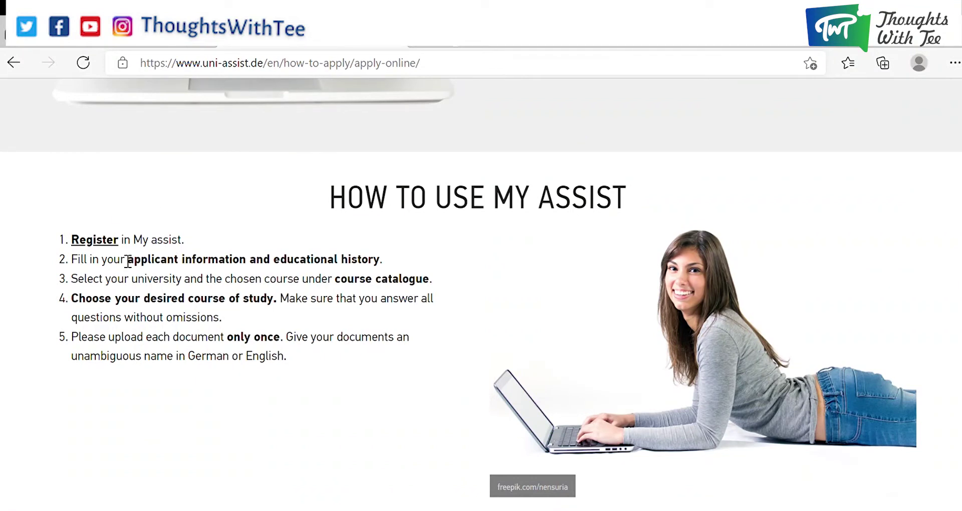
pyautogui.click(102, 242)
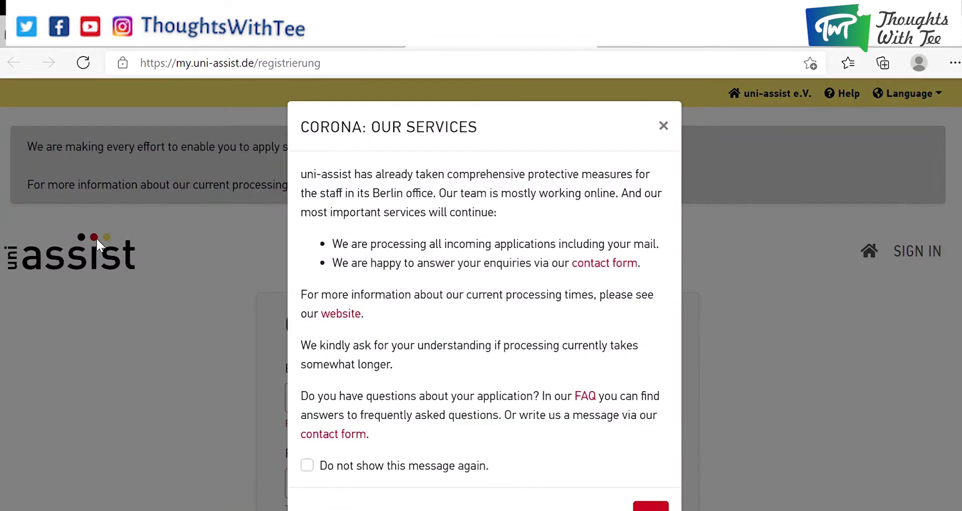
# Dismiss the Corona notice and enter and confirm the account e-mail address.
pyautogui.scroll(-1, 491, 216)
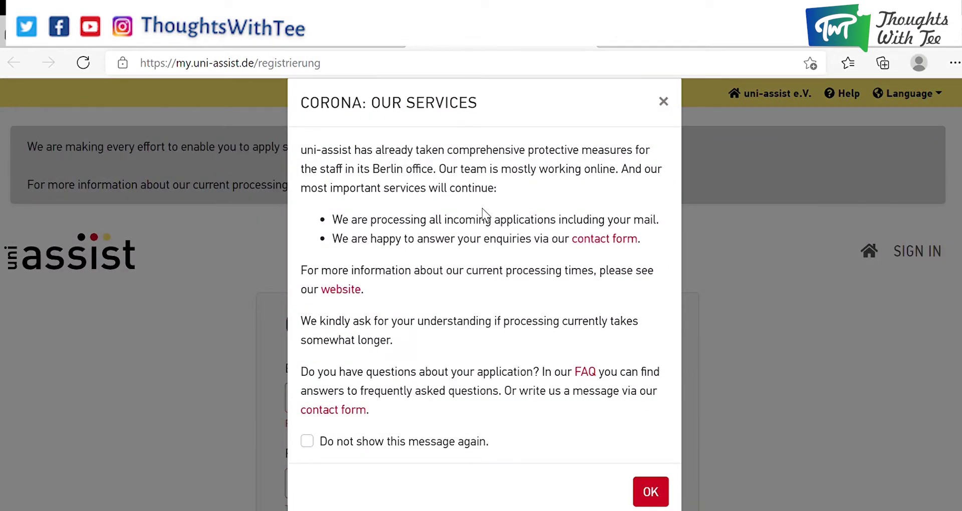
pyautogui.click(659, 494)
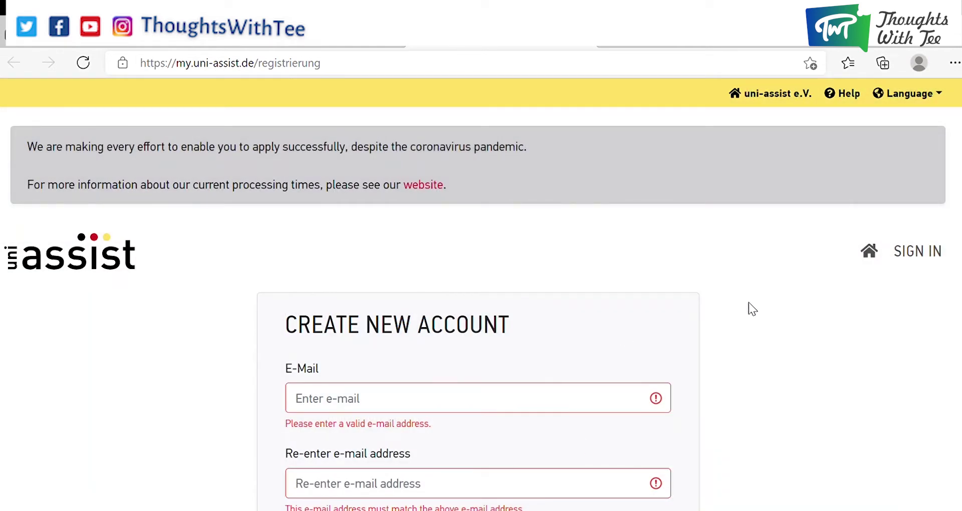
pyautogui.scroll(-1, 762, 283)
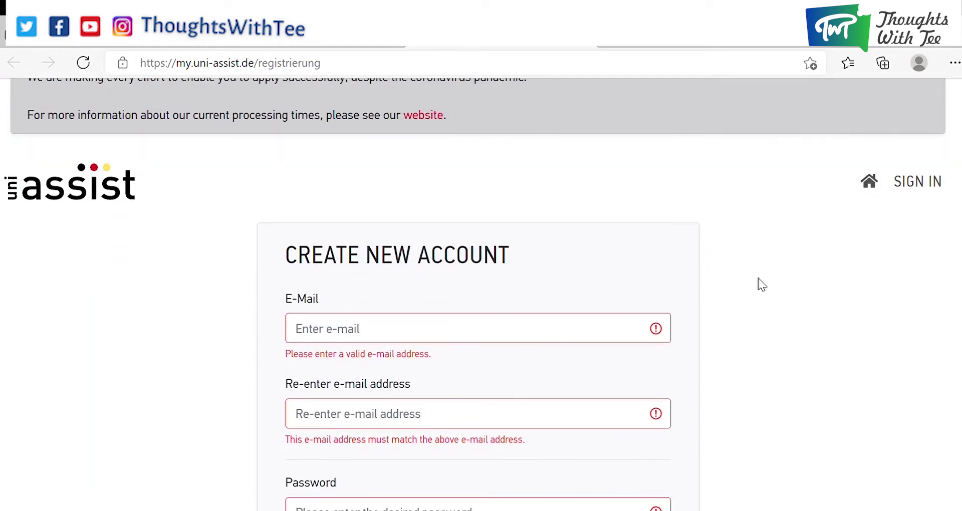
pyautogui.scroll(-3, 487, 303)
pyautogui.scroll(2, 481, 236)
pyautogui.click(487, 274)
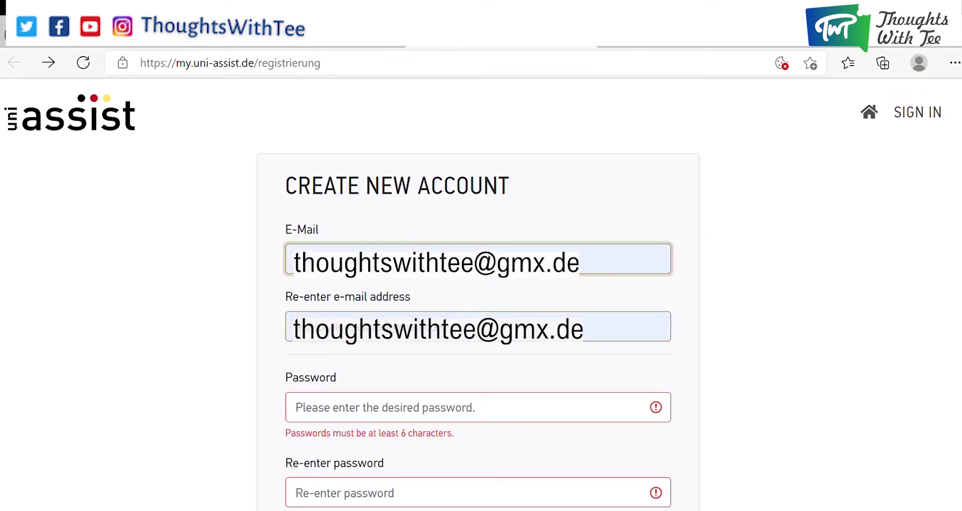
pyautogui.click(501, 327)
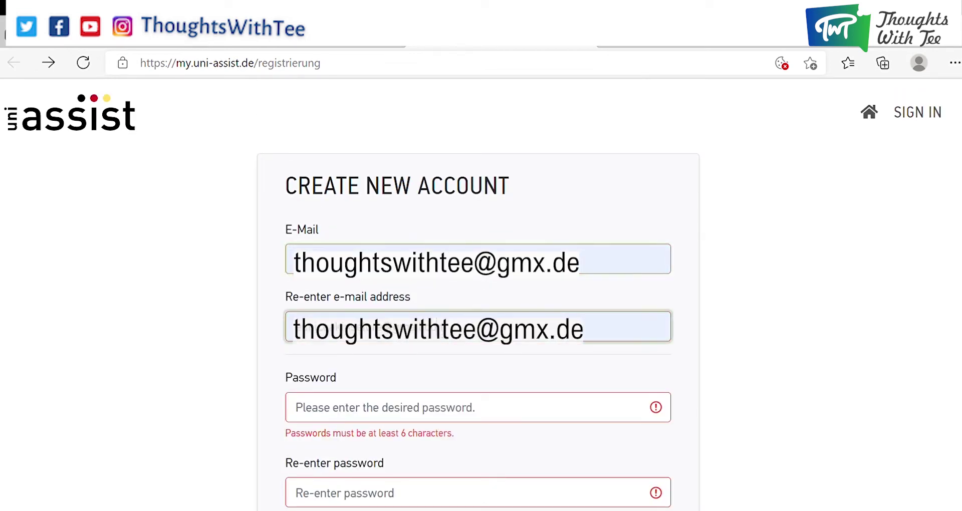
# Enter and confirm the account password, accept the terms, and create the account.
pyautogui.scroll(-4, 365, 185)
pyautogui.click(361, 201)
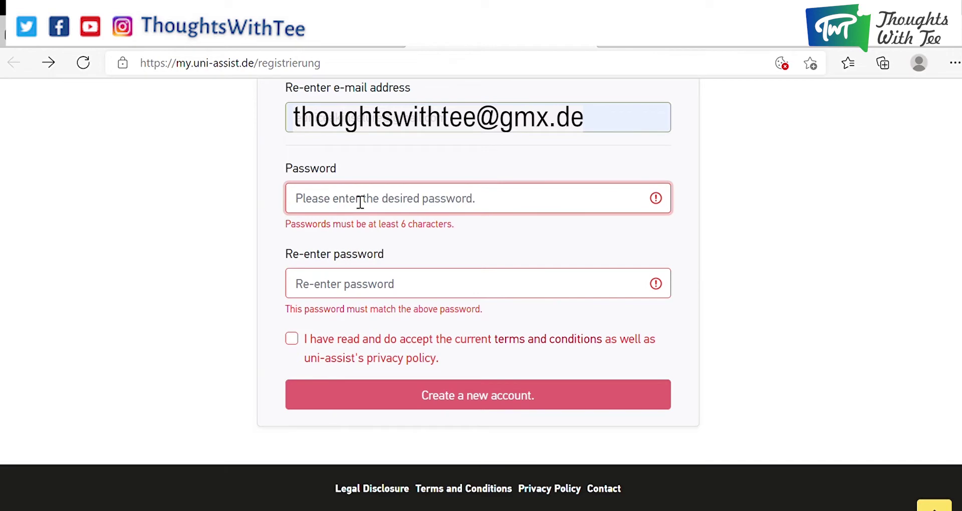
pyautogui.write('••••••')
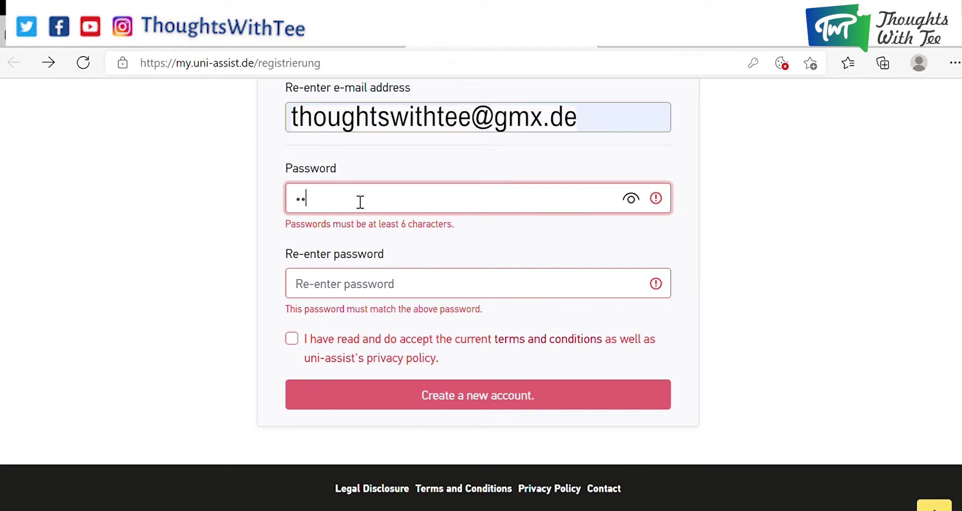
pyautogui.write('••')
pyautogui.click(387, 280)
pyautogui.write('••••••')
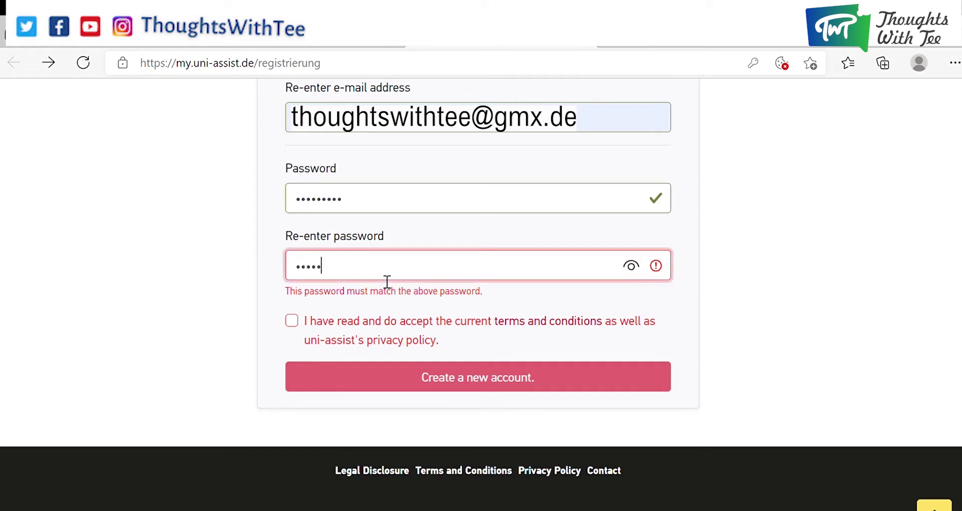
pyautogui.write('•••')
pyautogui.click(557, 306)
pyautogui.click(560, 365)
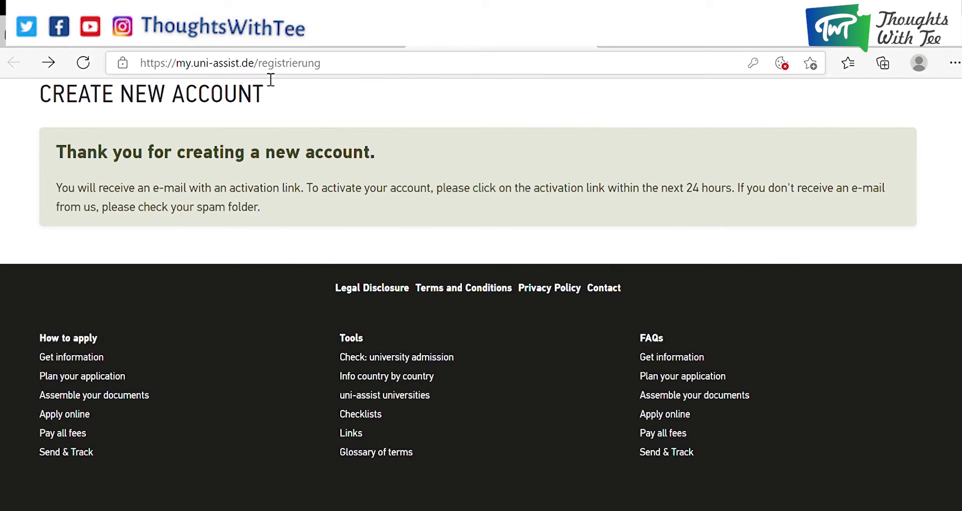
# Load the pasted account activation link and dismiss the Corona services notice.
pyautogui.click(346, 63)
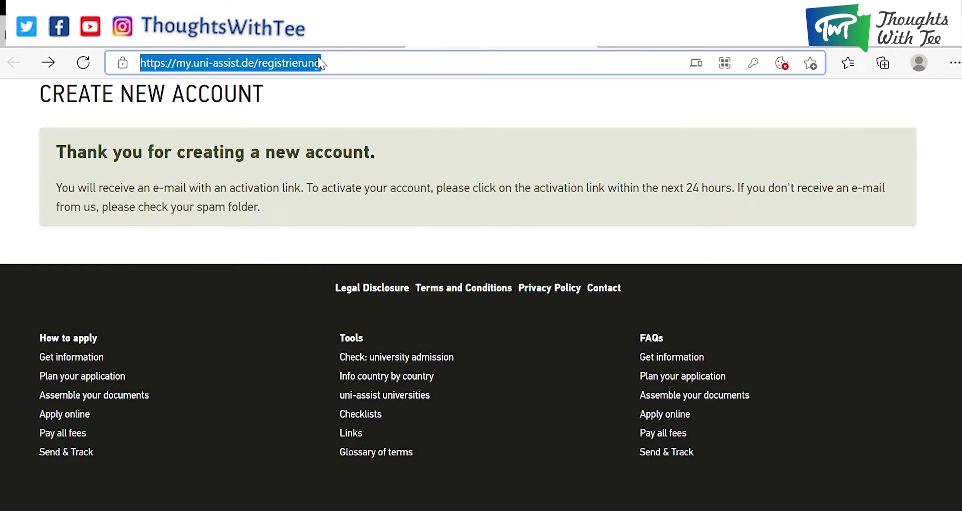
pyautogui.press('Return')
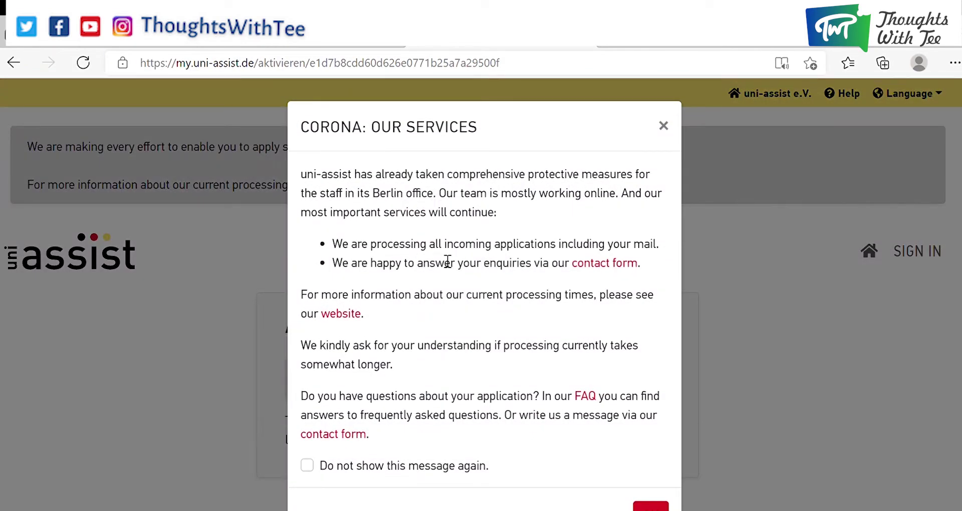
pyautogui.click(647, 507)
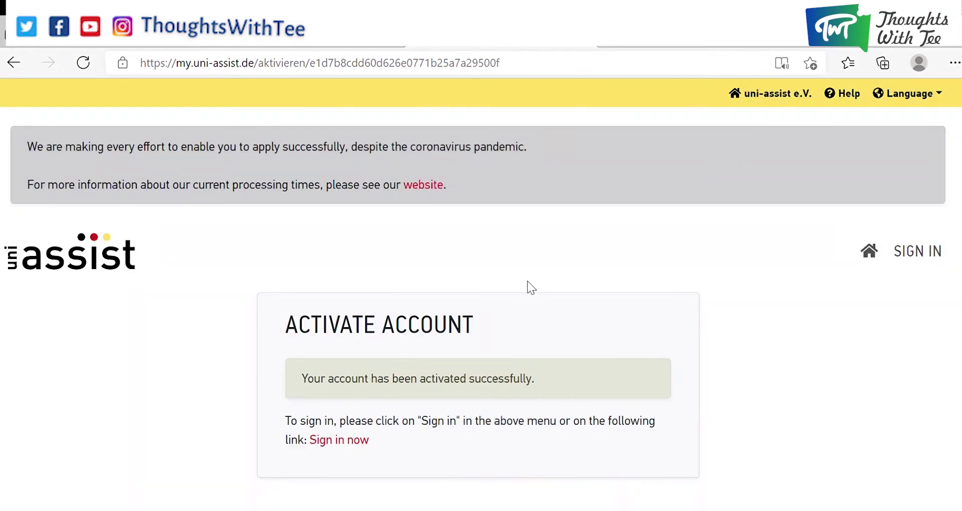
# Check the activation confirmation and go to the SIGN IN page.
pyautogui.scroll(-2, 576, 218)
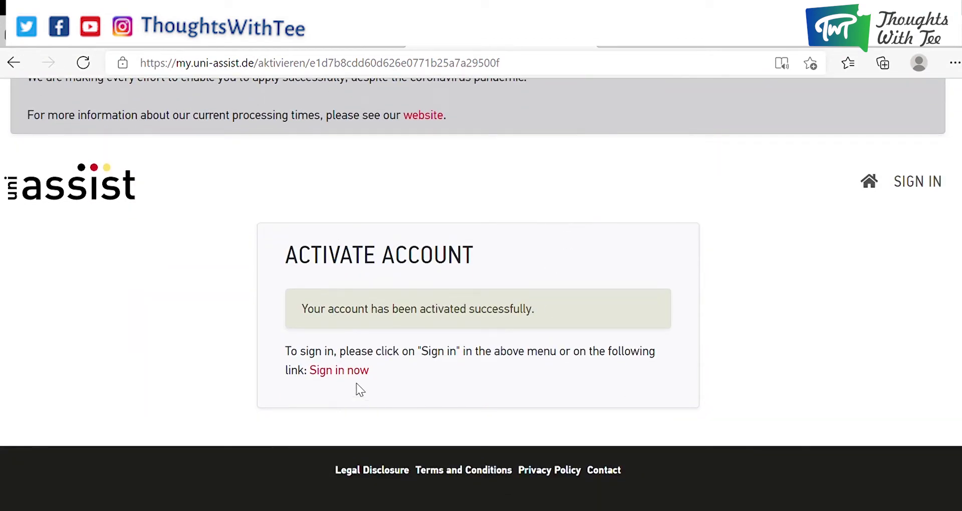
pyautogui.scroll(-3, 348, 396)
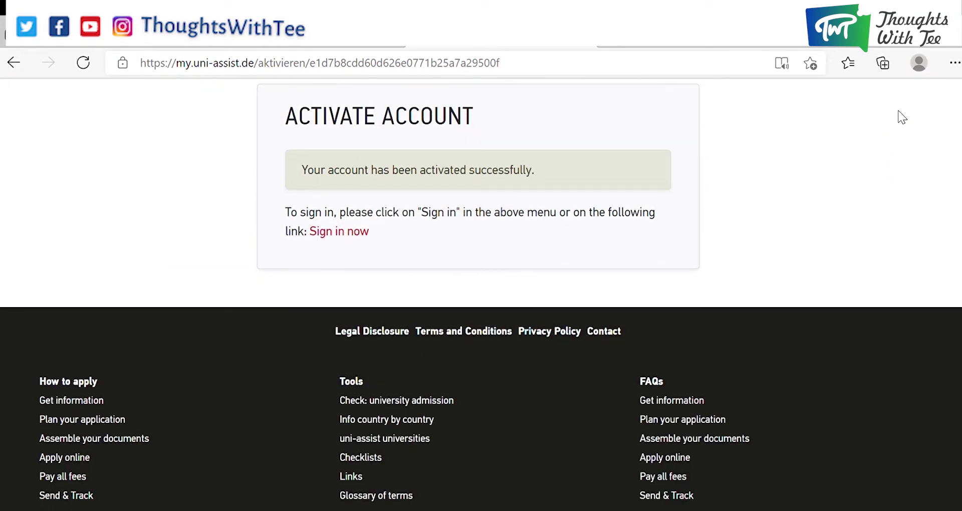
pyautogui.scroll(1, 897, 150)
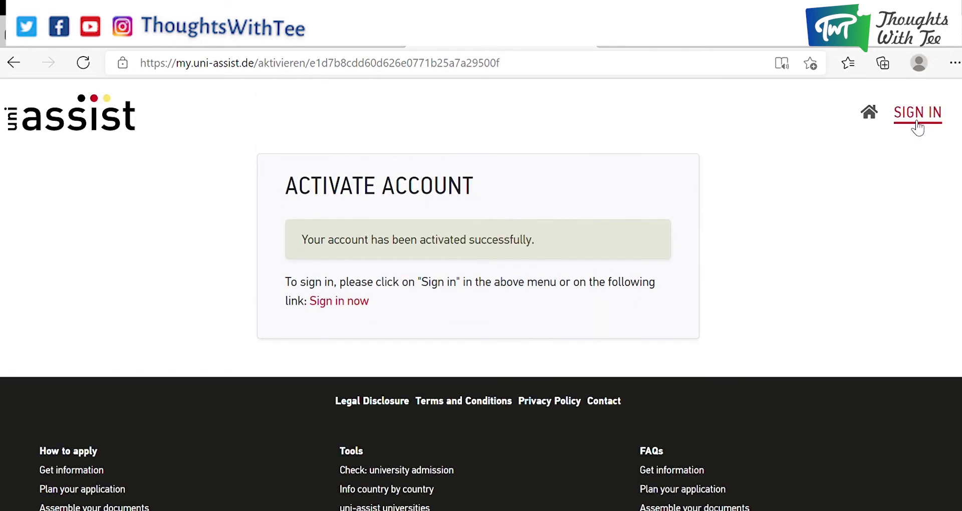
pyautogui.click(917, 113)
# Sign in to My assist with the account e-mail and password.
pyautogui.click(486, 396)
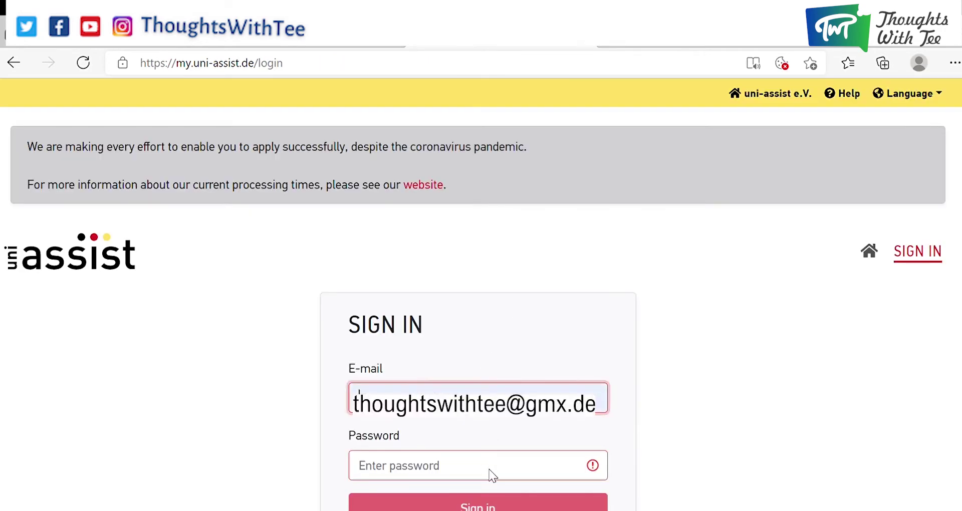
pyautogui.click(496, 476)
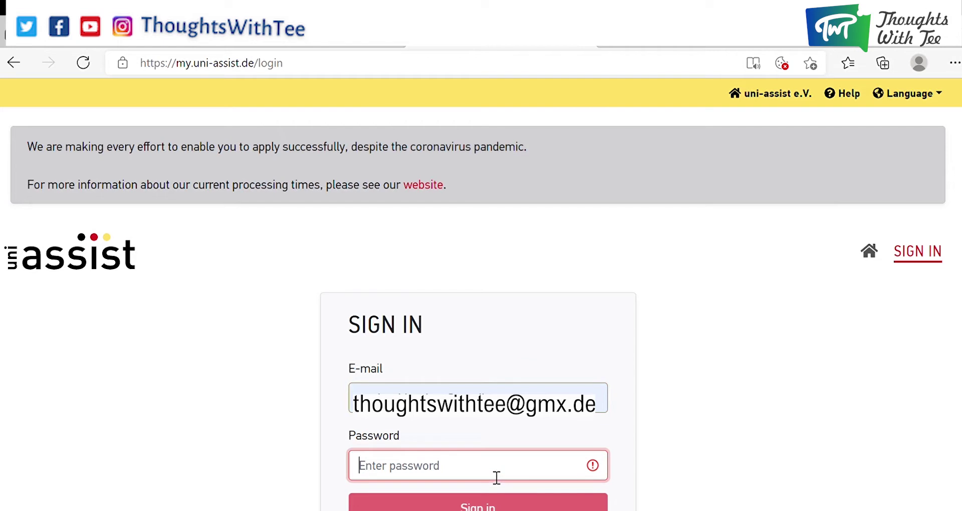
pyautogui.write('•')
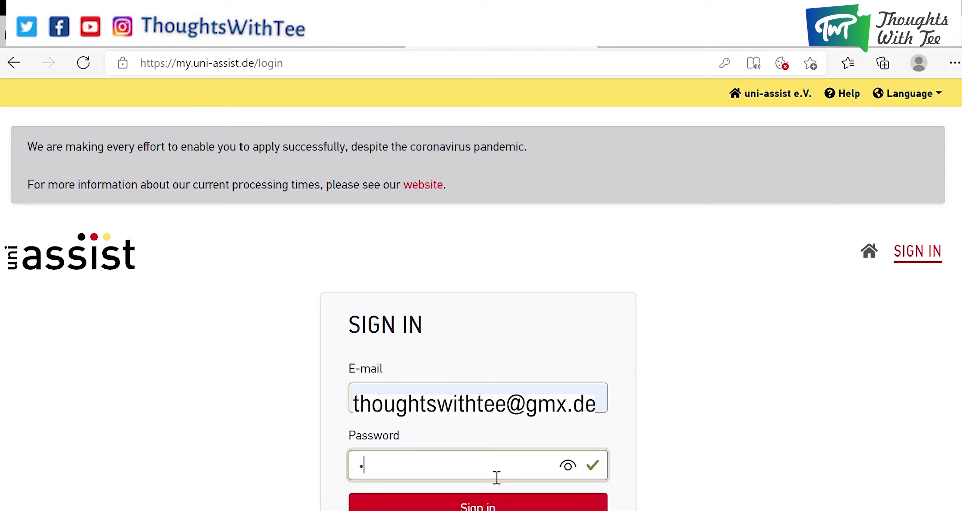
pyautogui.write('••••••••')
pyautogui.click(427, 504)
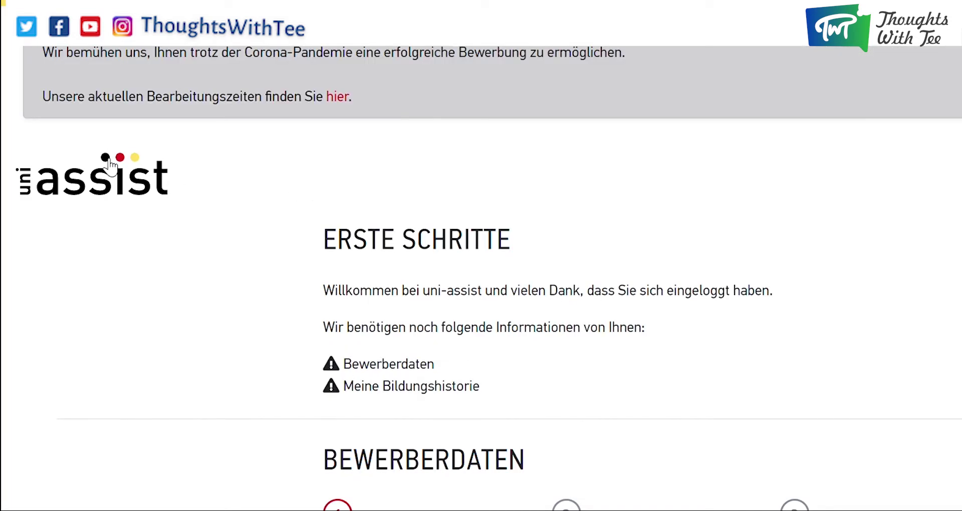
# Switch the portal to English, dismiss the coronavirus notice, and set gender to Female.
pyautogui.scroll(-8, 707, 262)
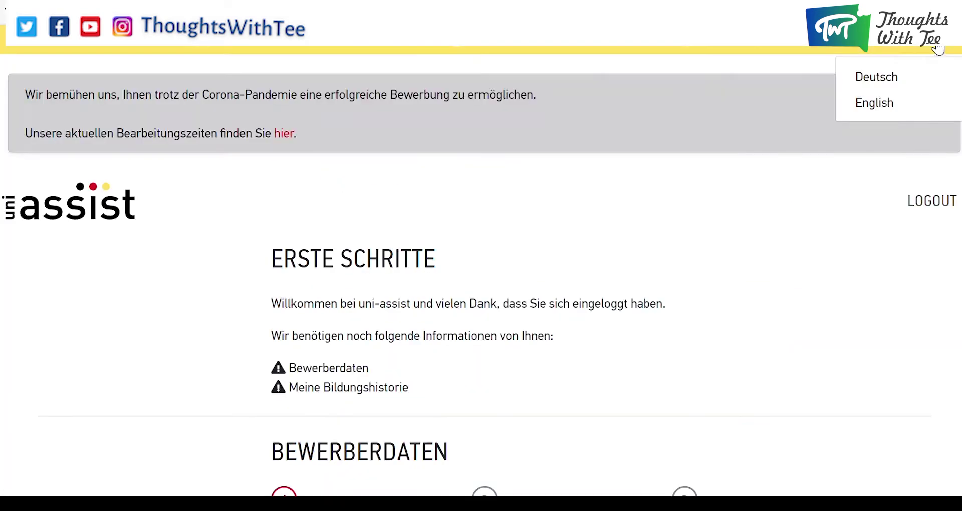
pyautogui.click(907, 102)
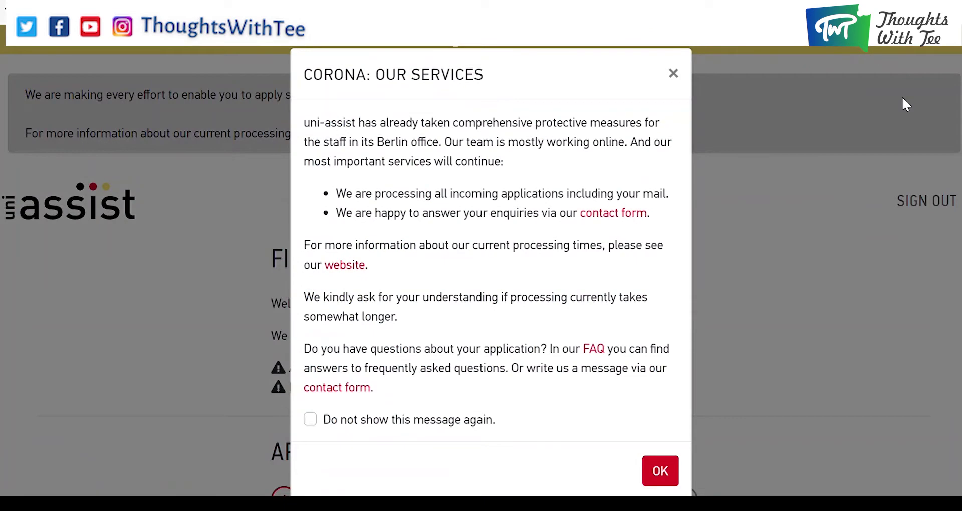
pyautogui.click(660, 472)
pyautogui.scroll(-5, 592, 286)
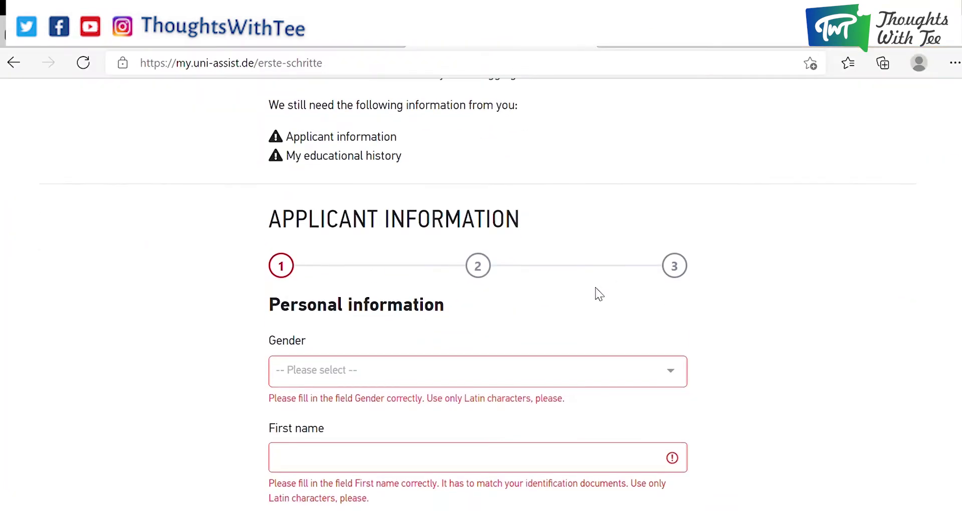
pyautogui.scroll(-4, 585, 206)
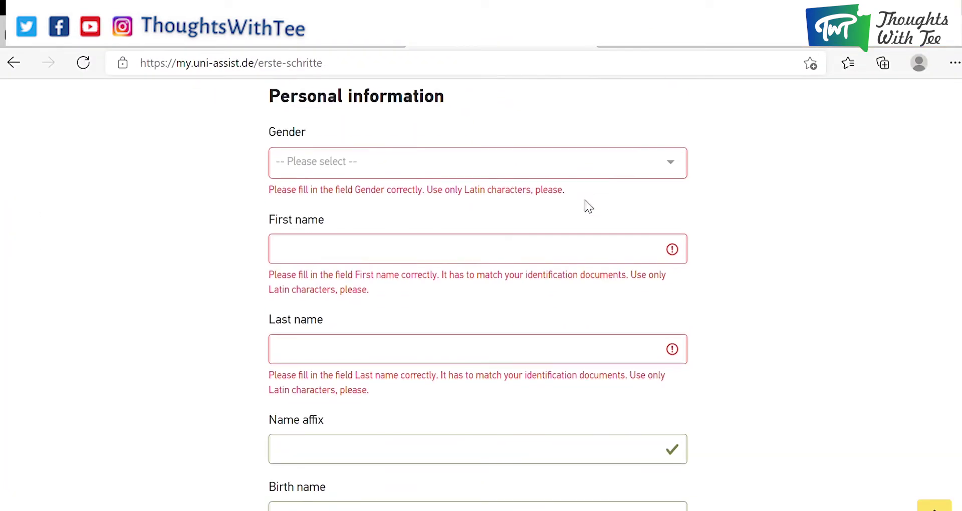
pyautogui.click(616, 173)
pyautogui.click(516, 240)
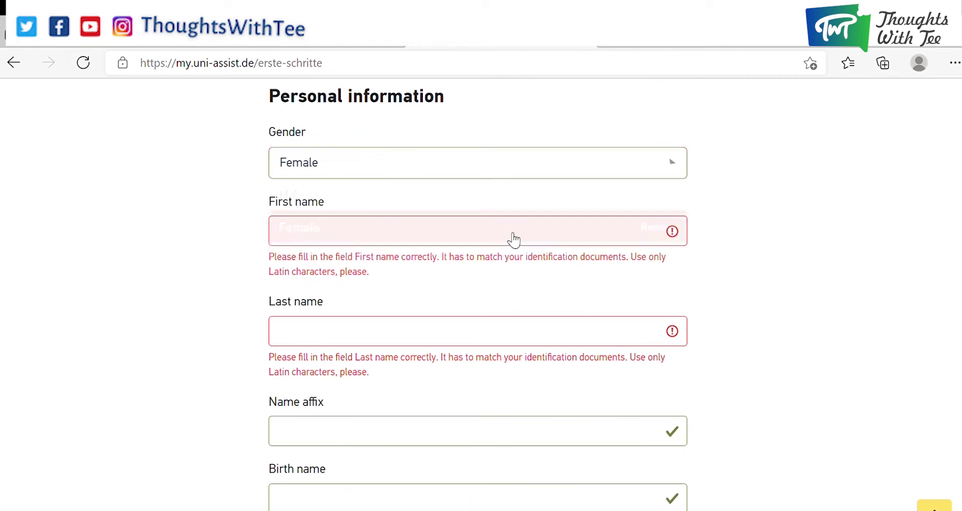
# Enter the applicant's first name and last name.
pyautogui.scroll(-8, 518, 245)
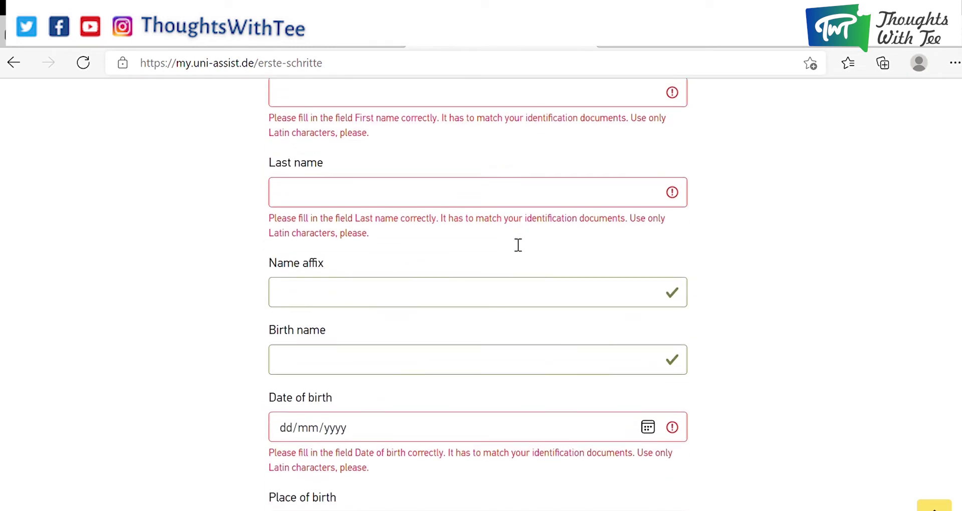
pyautogui.scroll(-3, 514, 244)
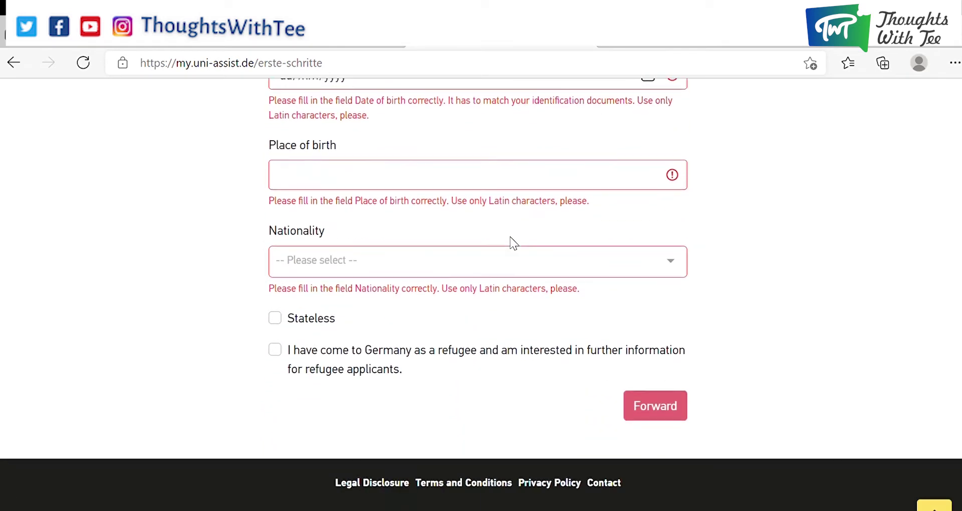
pyautogui.scroll(6, 513, 245)
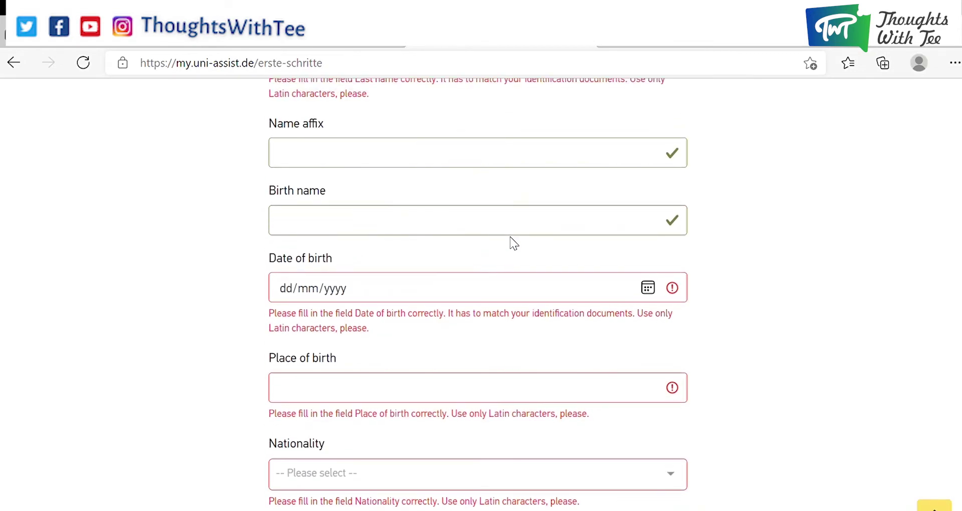
pyautogui.scroll(11, 514, 244)
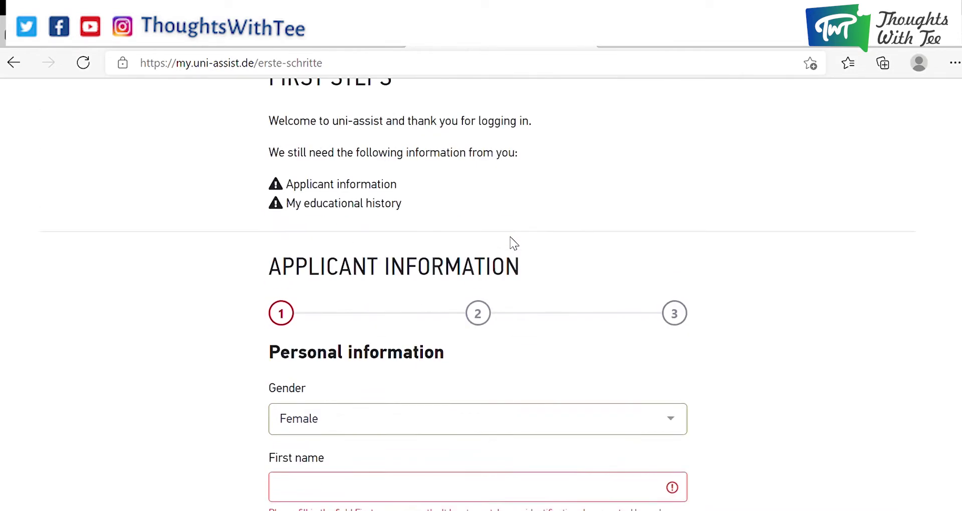
pyautogui.scroll(-7, 514, 244)
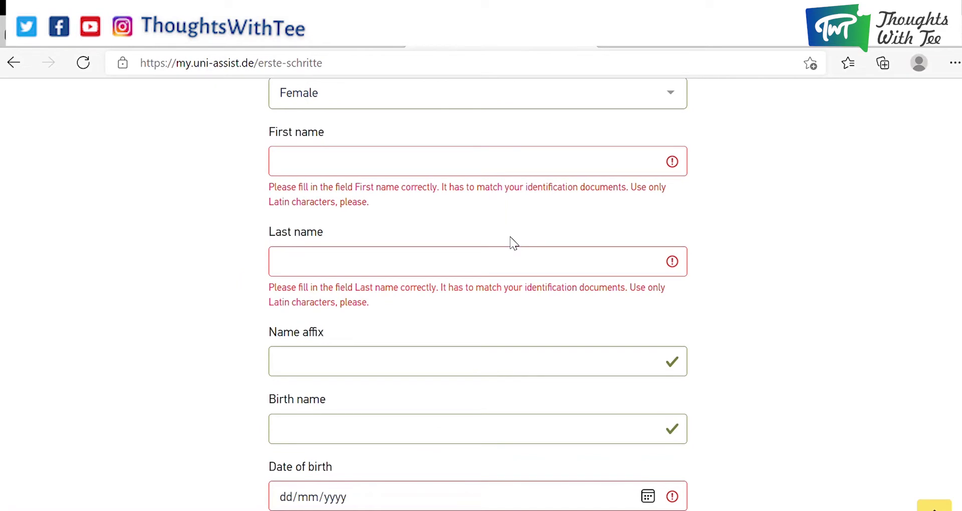
pyautogui.click(593, 172)
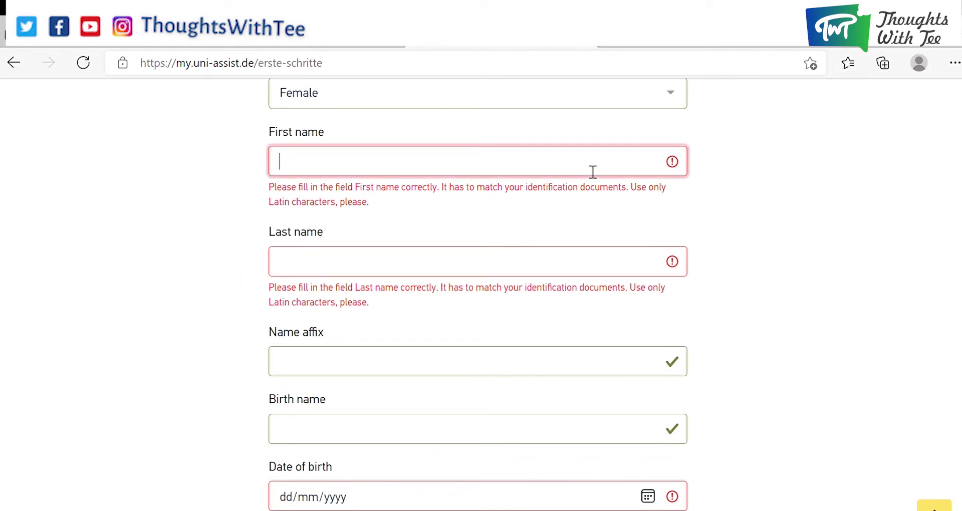
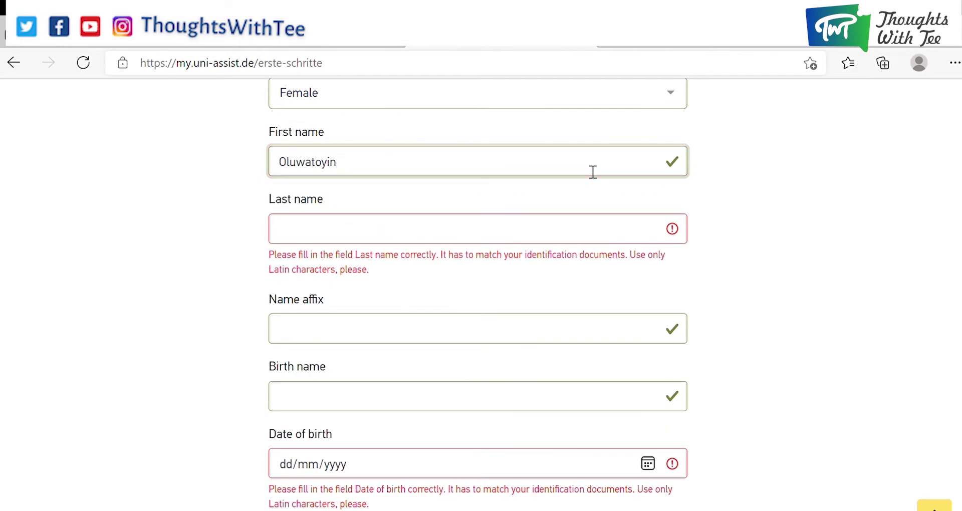
pyautogui.click(573, 234)
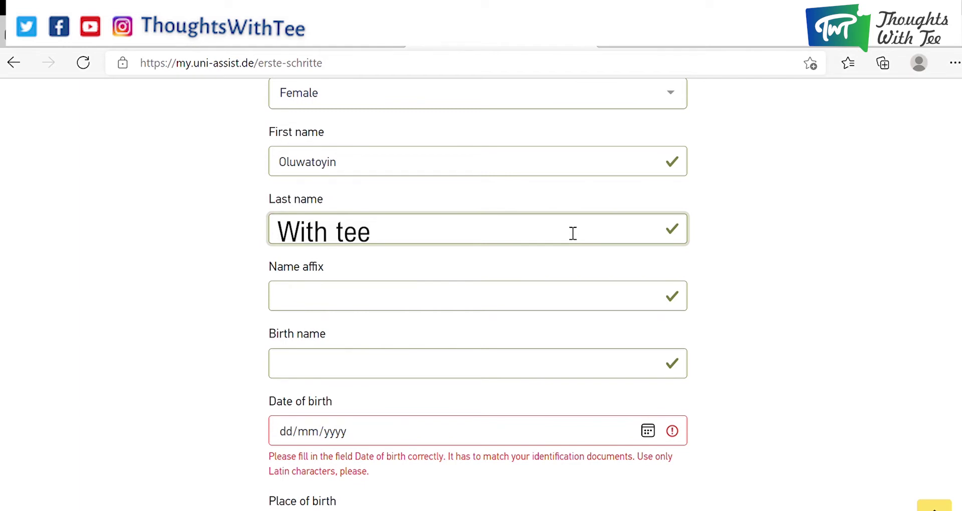
# Enter the date of birth and place of birth New York, then submit the personal details.
pyautogui.scroll(-3, 739, 232)
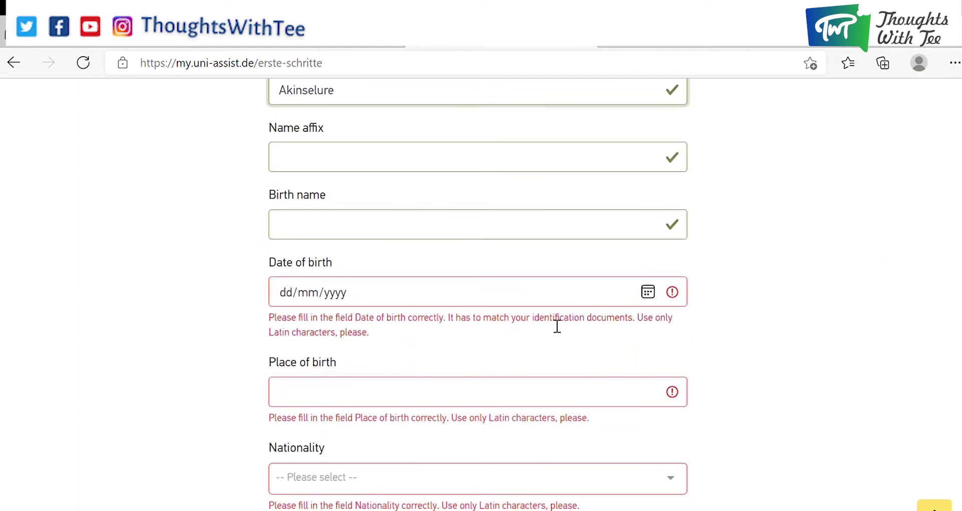
pyautogui.scroll(-3, 558, 326)
pyautogui.click(501, 155)
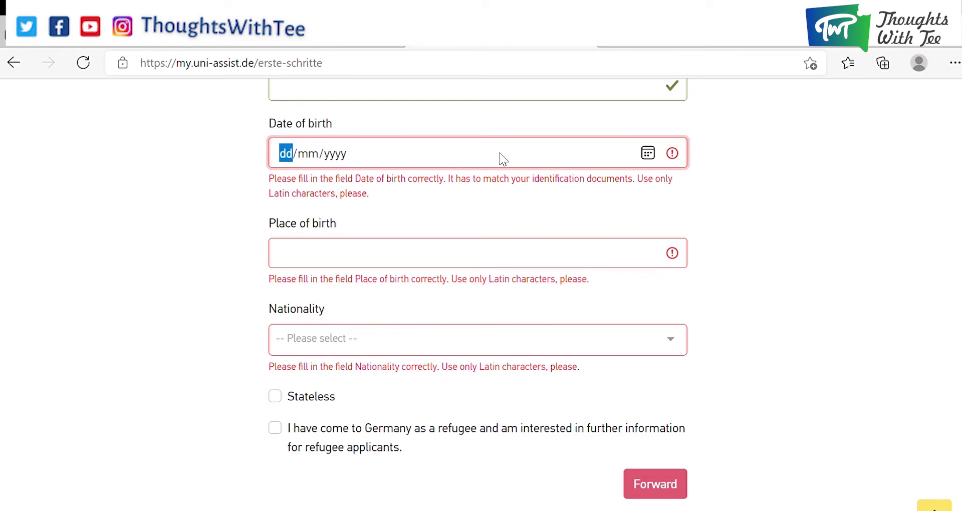
pyautogui.write('22112021')
pyautogui.press('Right')
pyautogui.press('Right')
pyautogui.click(490, 233)
pyautogui.write('New York')
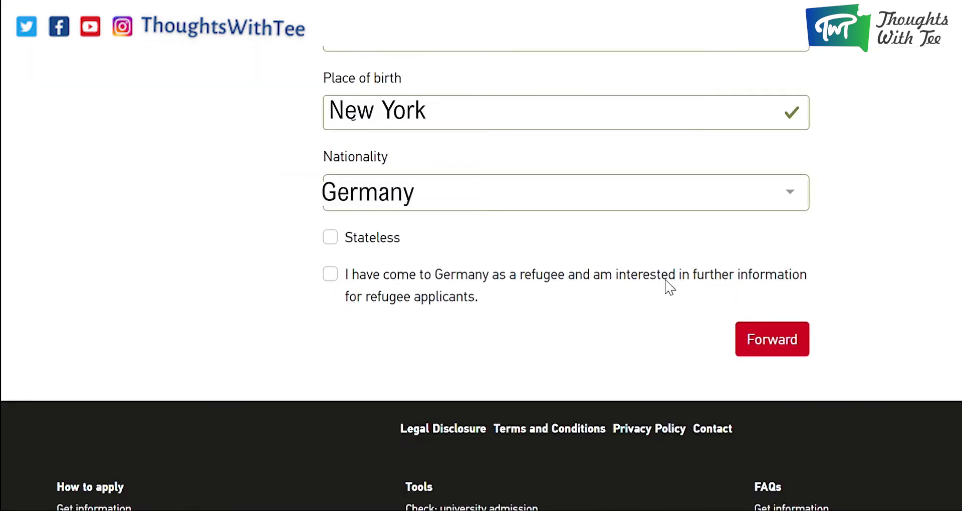
pyautogui.click(761, 338)
# Fill in the street, second address line, postal code and city/region fields.
pyautogui.scroll(4, 855, 119)
pyautogui.scroll(-7, 526, 187)
pyautogui.scroll(2, 517, 53)
pyautogui.scroll(1, 517, 52)
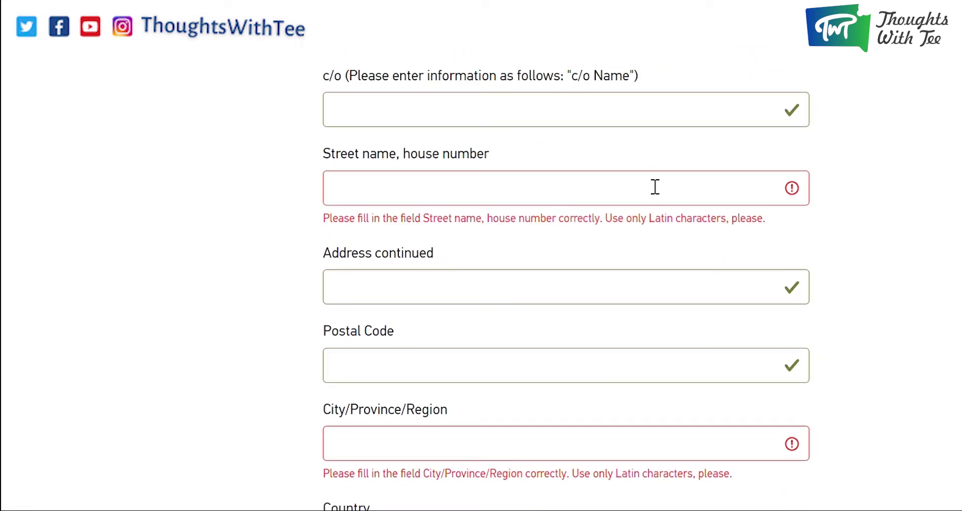
pyautogui.click(610, 206)
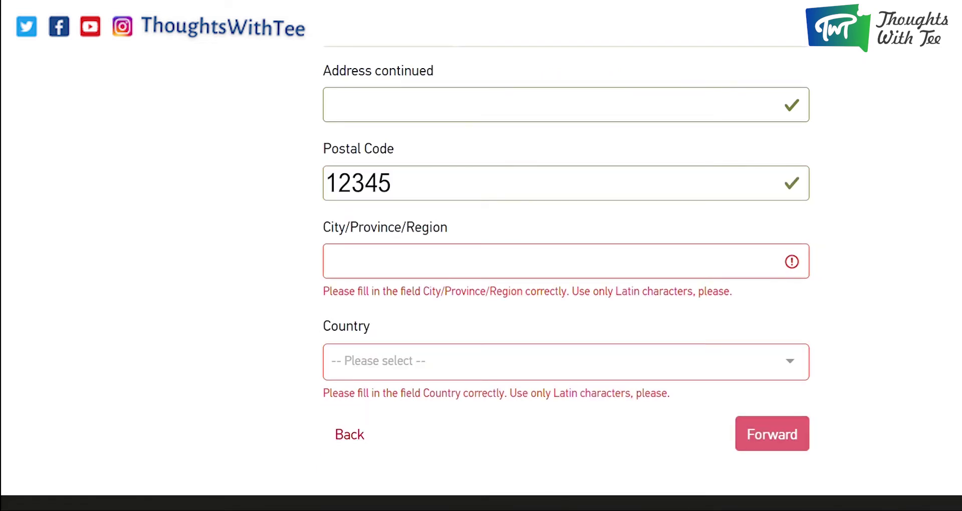
pyautogui.click(444, 116)
pyautogui.write('Ejigbo Lagos')
pyautogui.click(366, 191)
pyautogui.write('100342')
pyautogui.click(375, 276)
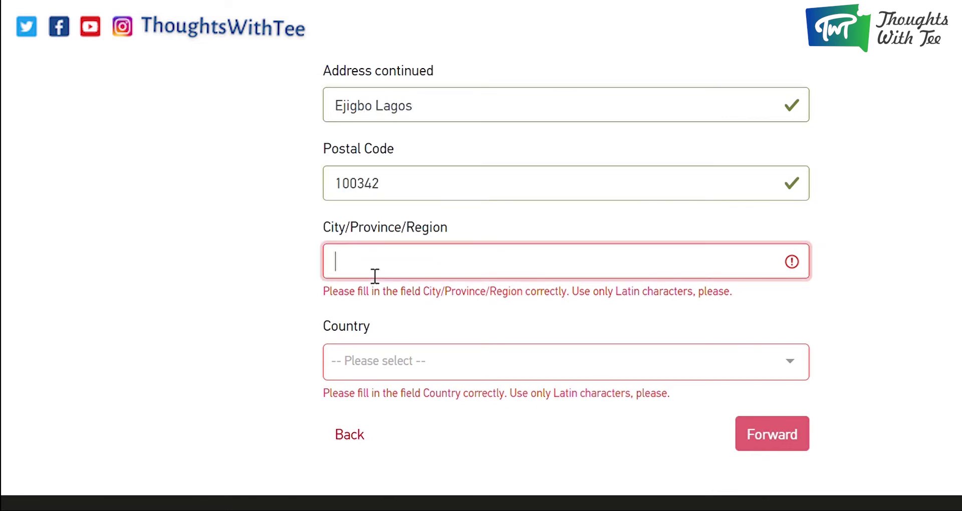
pyautogui.write('Lagos state')
# Correct the region entry, choose Nigeria as the country, and continue to Other information.
pyautogui.moveTo(407, 265); pyautogui.dragTo(333, 274)
pyautogui.write('Enugu State')
pyautogui.doubleClick(407, 123)
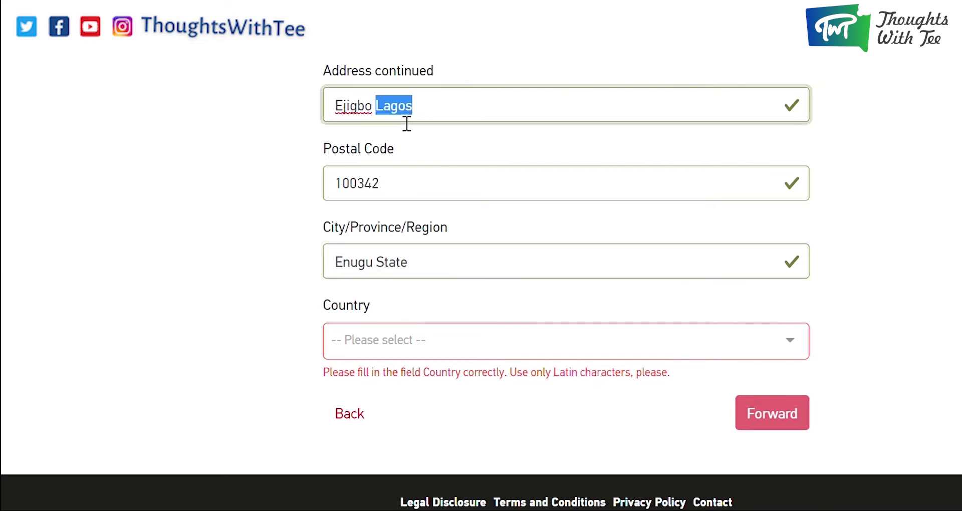
pyautogui.scroll(-2, 408, 254)
pyautogui.click(408, 254)
pyautogui.scroll(-15, 509, 125)
pyautogui.scroll(-18, 496, 192)
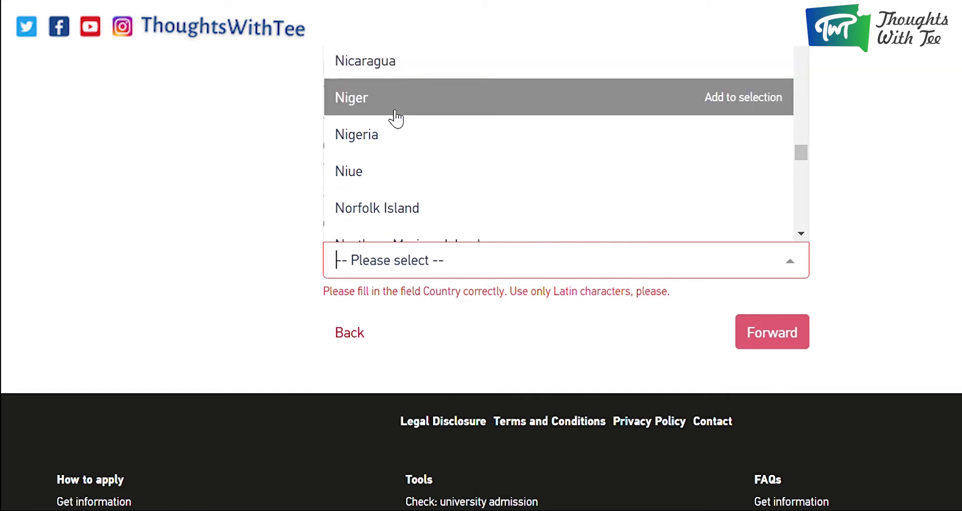
pyautogui.click(381, 134)
pyautogui.click(791, 249)
pyautogui.scroll(-1, 614, 174)
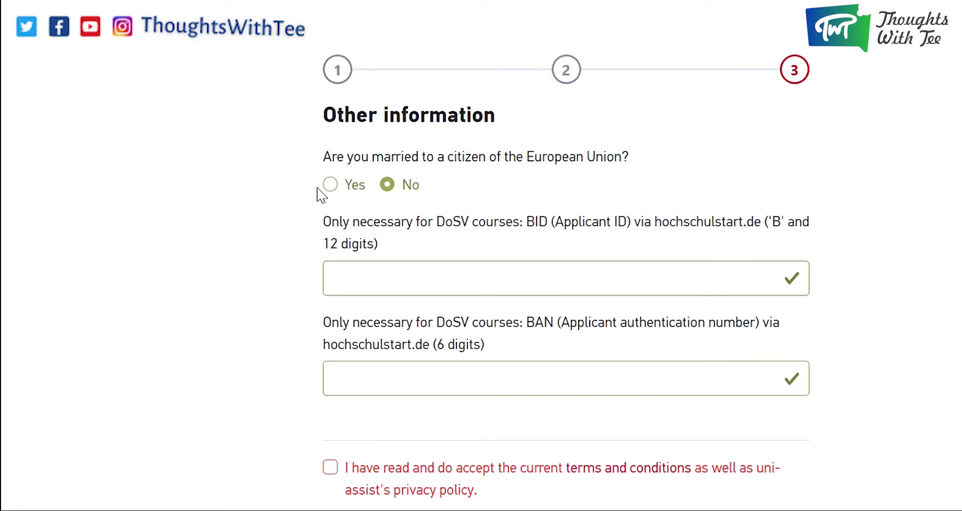
# Accept the terms, send the applicant information, and confirm the inbox-checking notice.
pyautogui.scroll(-3, 657, 235)
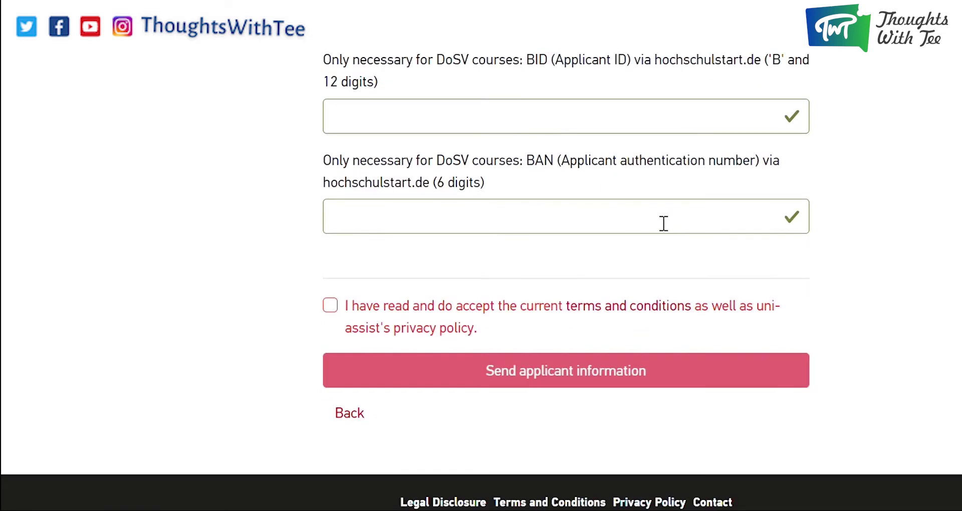
pyautogui.scroll(-3, 664, 223)
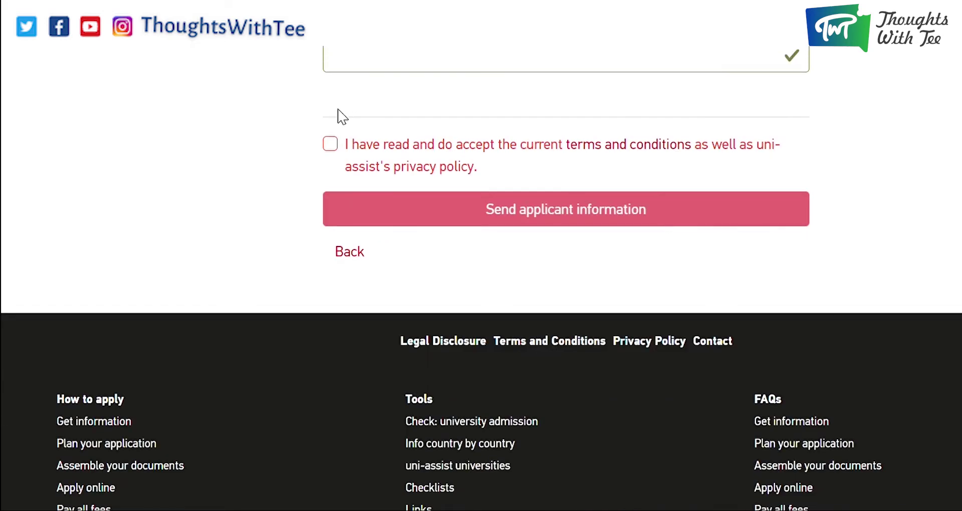
pyautogui.click(330, 144)
pyautogui.click(633, 211)
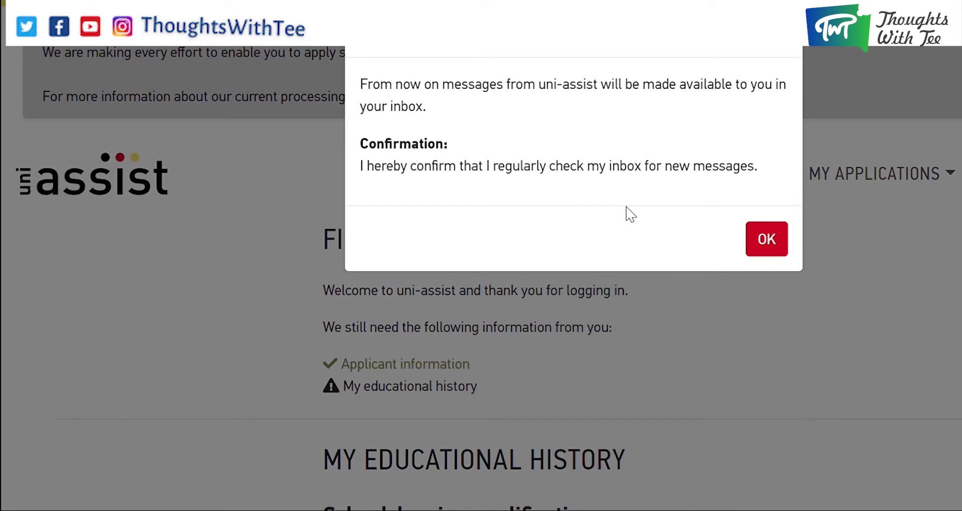
pyautogui.click(764, 239)
# Answer Yes to having graduated from school and choose Nigeria as the graduation country.
pyautogui.scroll(-6, 662, 204)
pyautogui.scroll(-3, 649, 182)
pyautogui.scroll(3, 649, 182)
pyautogui.click(332, 263)
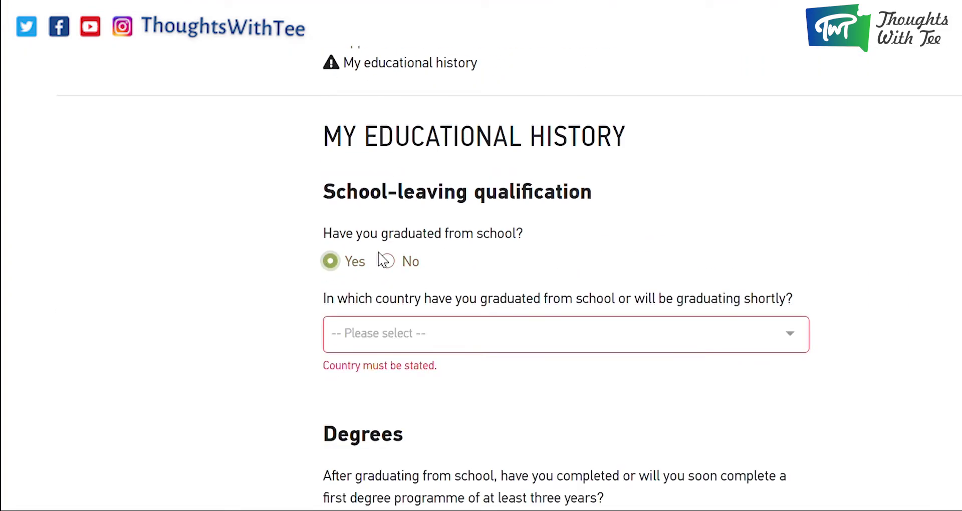
pyautogui.scroll(-3, 383, 260)
pyautogui.click(634, 185)
pyautogui.scroll(-5, 521, 300)
pyautogui.scroll(-20, 511, 311)
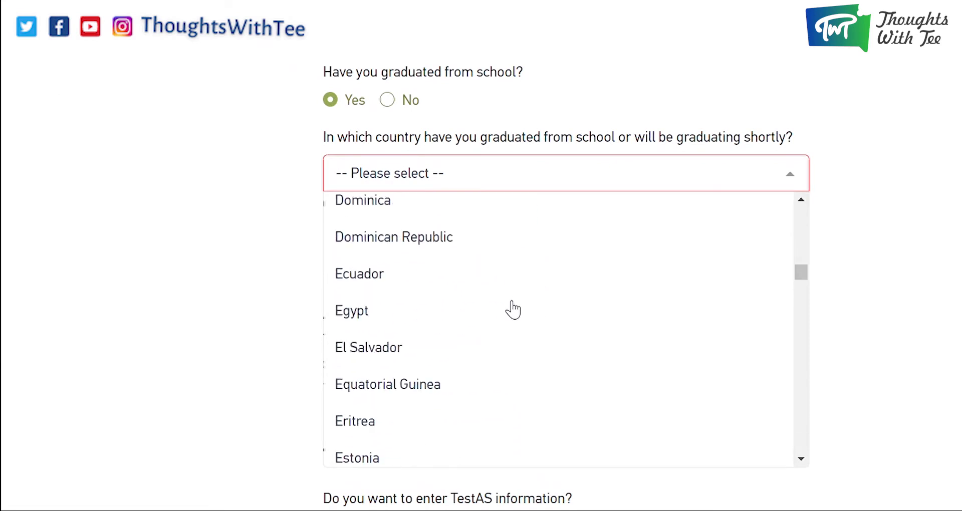
pyautogui.scroll(-15, 504, 317)
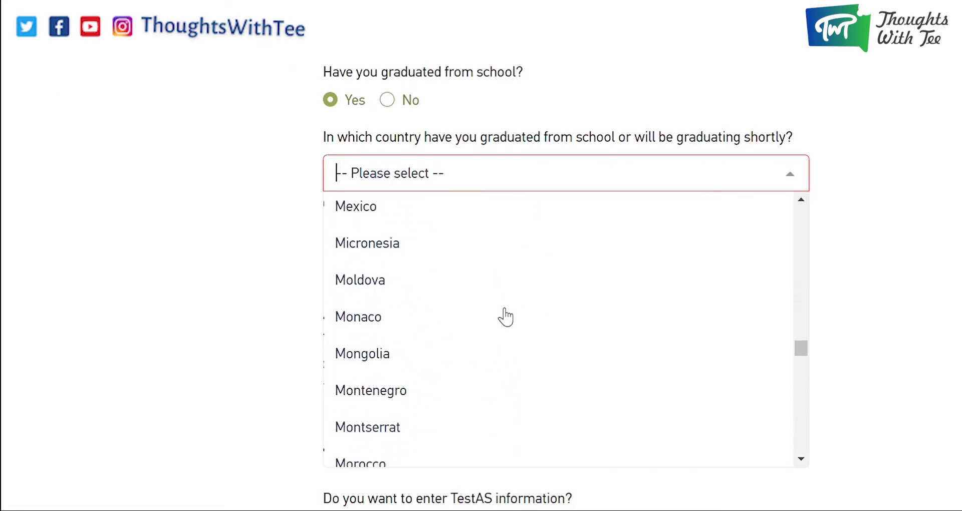
pyautogui.click(441, 434)
# Choose West African Senior School Certificate and answer No to the Feststellungsprüfung question.
pyautogui.click(524, 253)
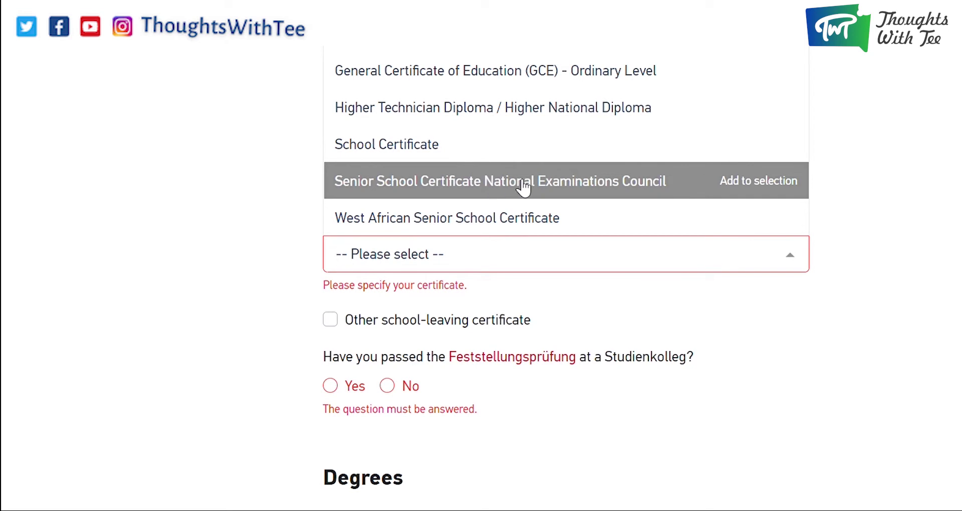
pyautogui.click(545, 218)
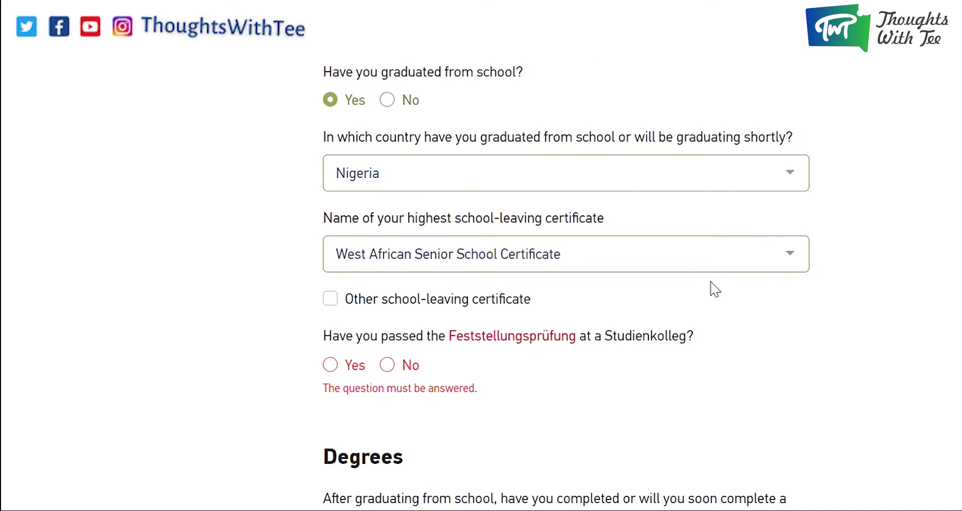
pyautogui.scroll(-5, 711, 286)
pyautogui.scroll(2, 331, 73)
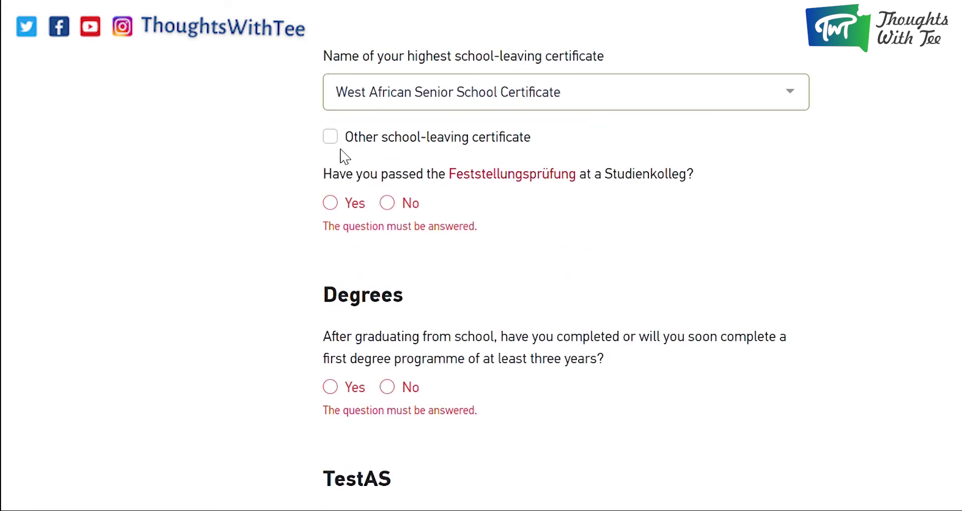
pyautogui.click(387, 203)
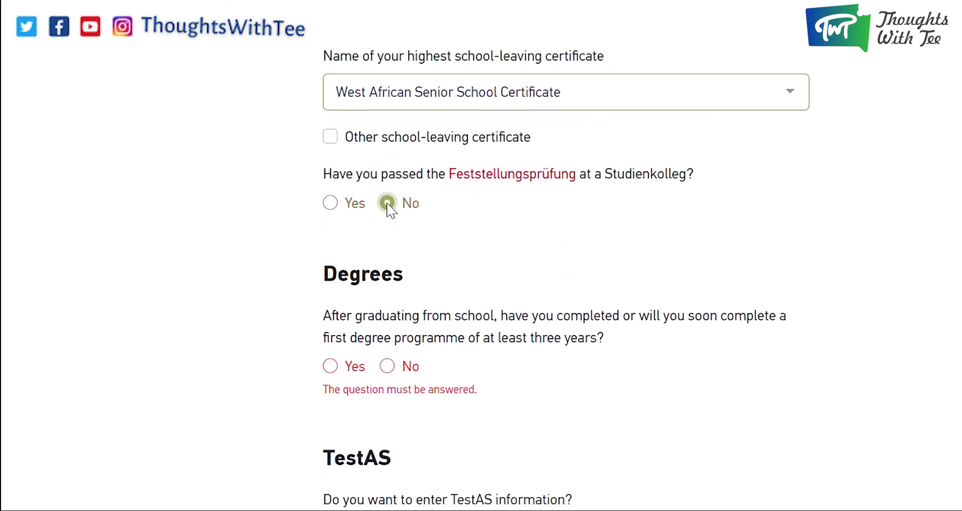
pyautogui.scroll(-3, 713, 194)
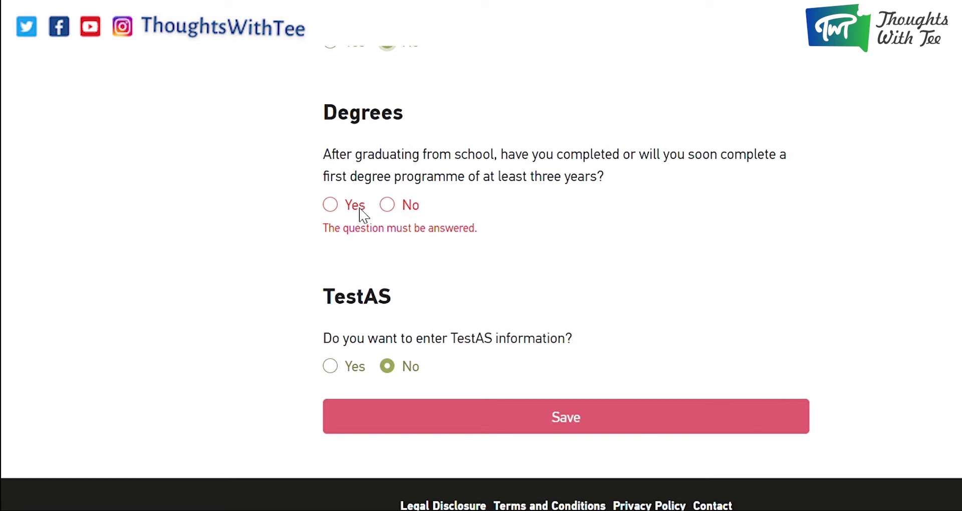
# Confirm a first degree was completed, with United States of America as its country.
pyautogui.click(330, 204)
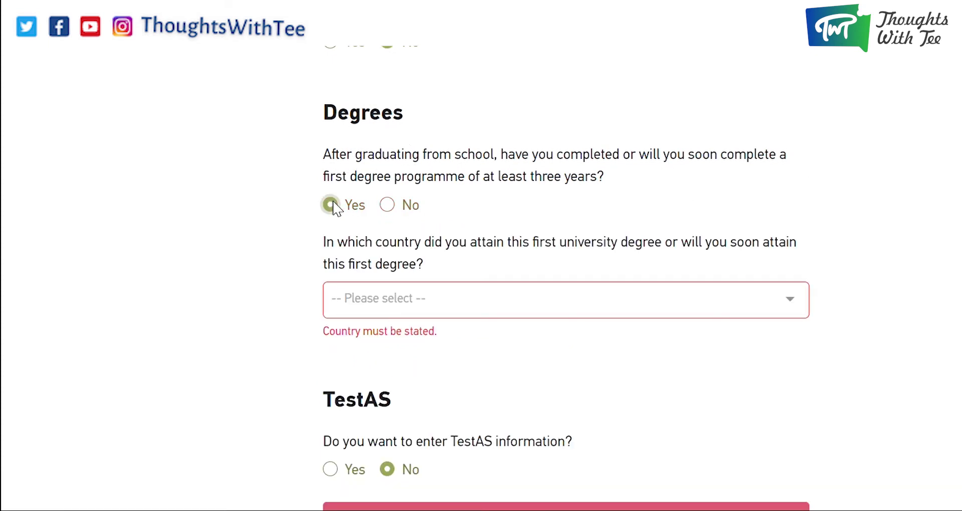
pyautogui.click(528, 300)
pyautogui.scroll(-20, 520, 245)
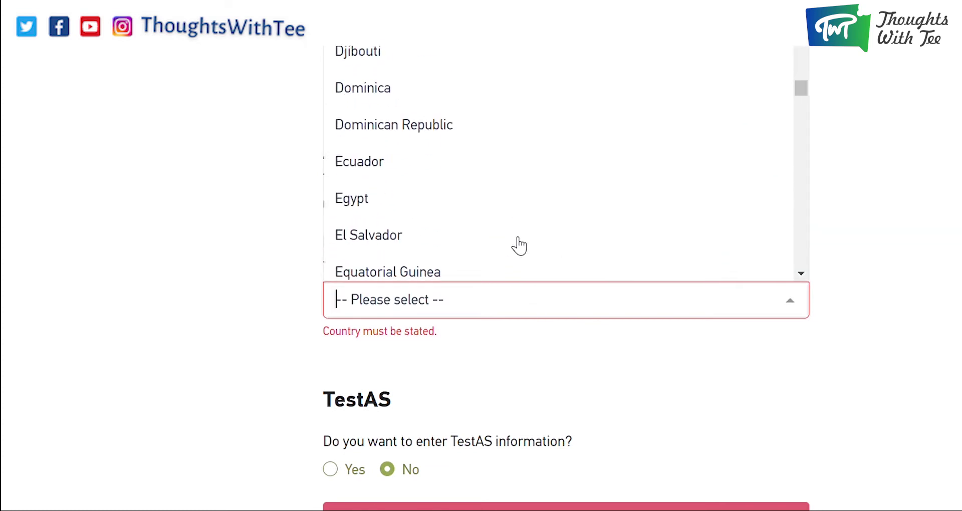
pyautogui.scroll(-1, 519, 245)
pyautogui.scroll(-6, 520, 245)
pyautogui.moveTo(802, 146); pyautogui.dragTo(802, 264)
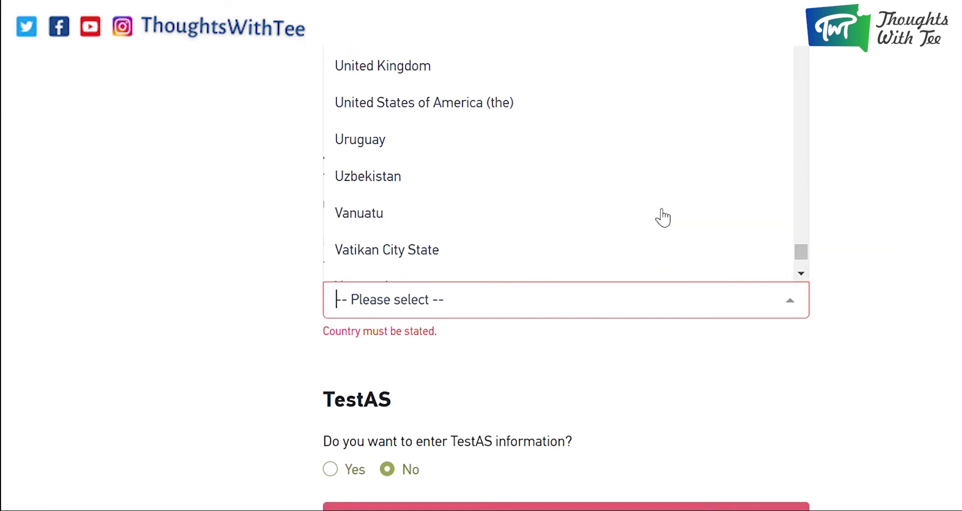
pyautogui.click(636, 289)
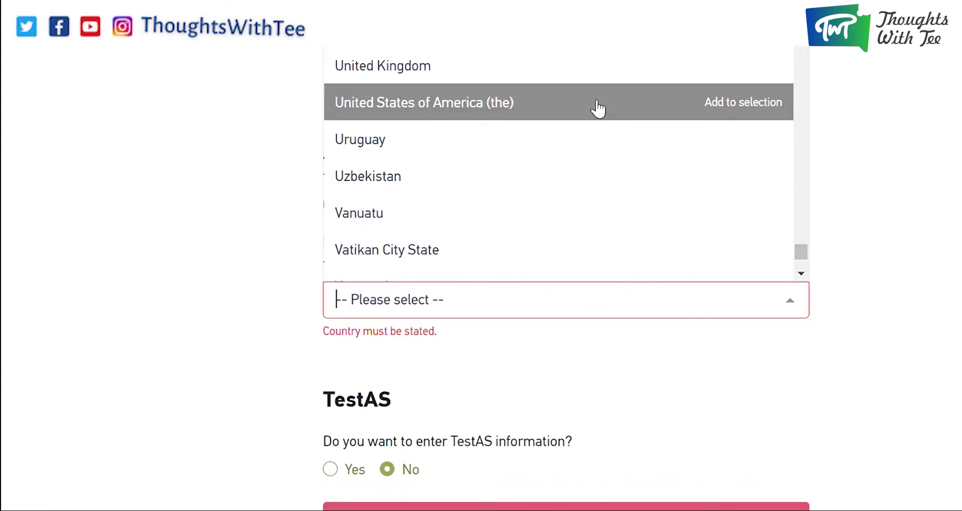
pyautogui.click(598, 108)
# Choose Angelo State University, Bachelor of Arts in Accounting and Marketing, and save the educational history.
pyautogui.scroll(-5, 604, 338)
pyautogui.click(595, 140)
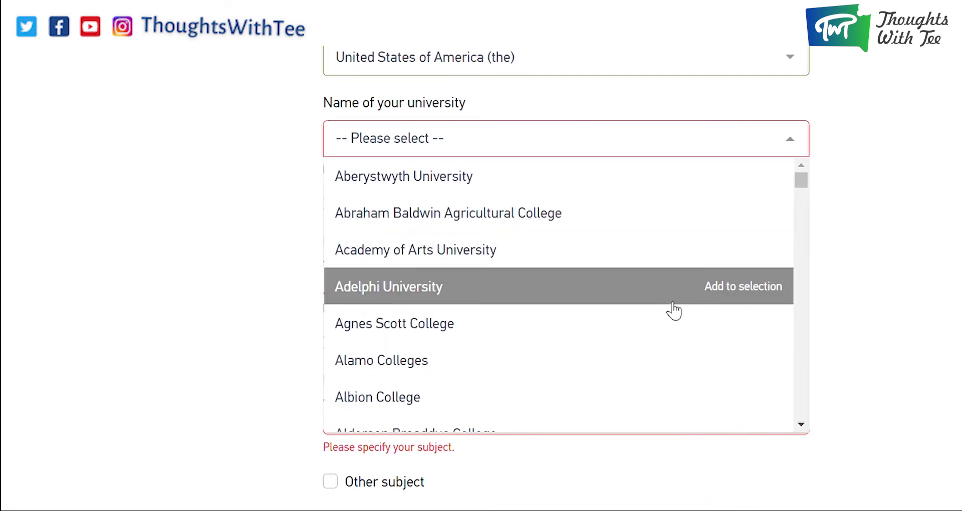
pyautogui.scroll(-10, 661, 318)
pyautogui.click(617, 286)
pyautogui.click(609, 265)
pyautogui.click(553, 145)
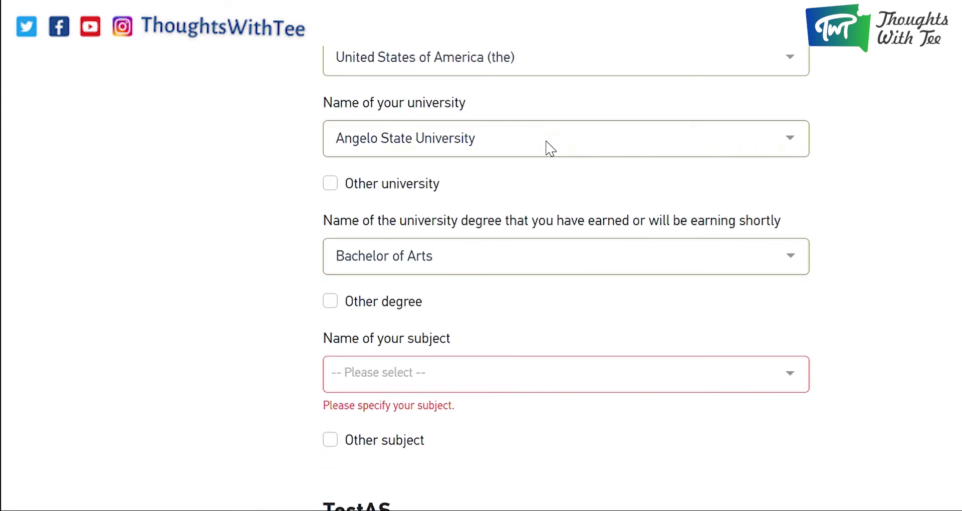
pyautogui.scroll(-5, 553, 148)
pyautogui.click(552, 148)
pyautogui.click(537, 237)
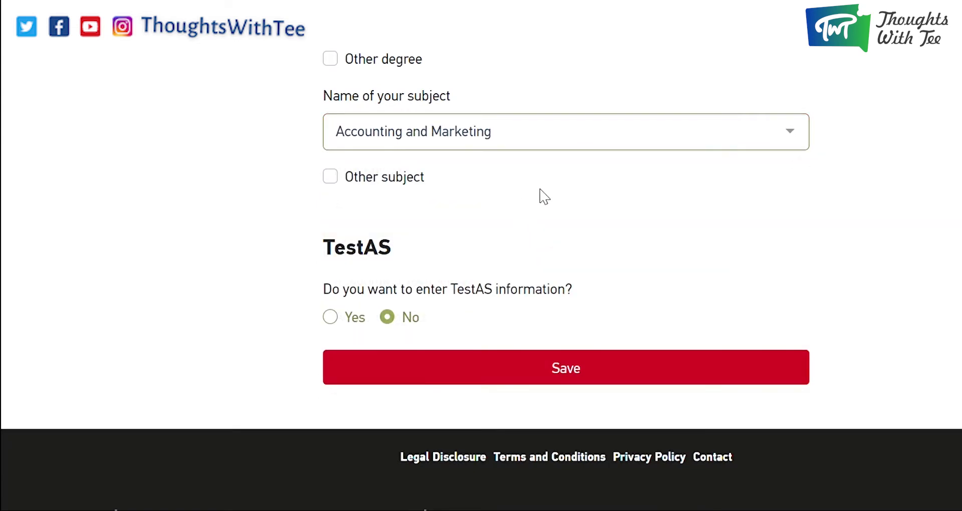
pyautogui.scroll(-3, 551, 200)
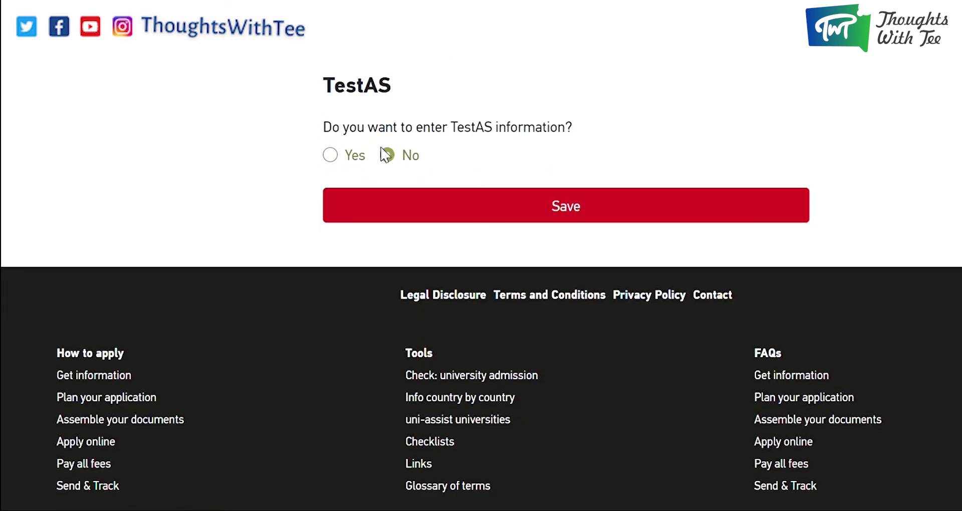
pyautogui.click(589, 216)
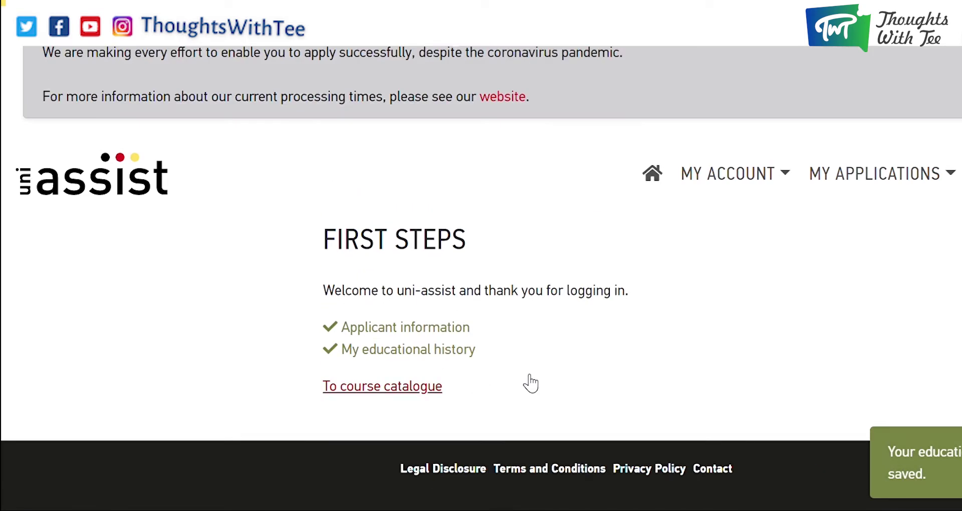
# Scroll the Summer Semester 2022 course catalogue listing 3482 courses of study.
pyautogui.scroll(-3, 686, 273)
pyautogui.scroll(3, 675, 273)
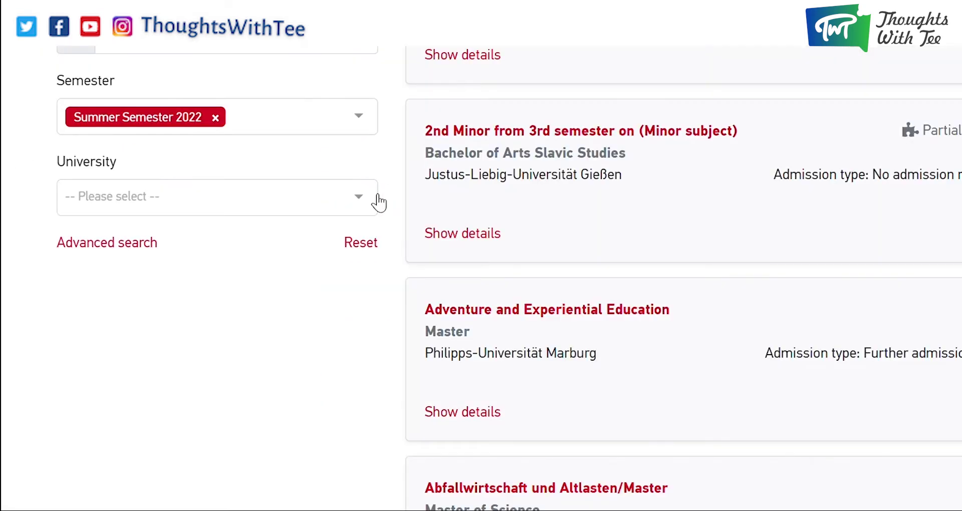
pyautogui.scroll(3, 380, 201)
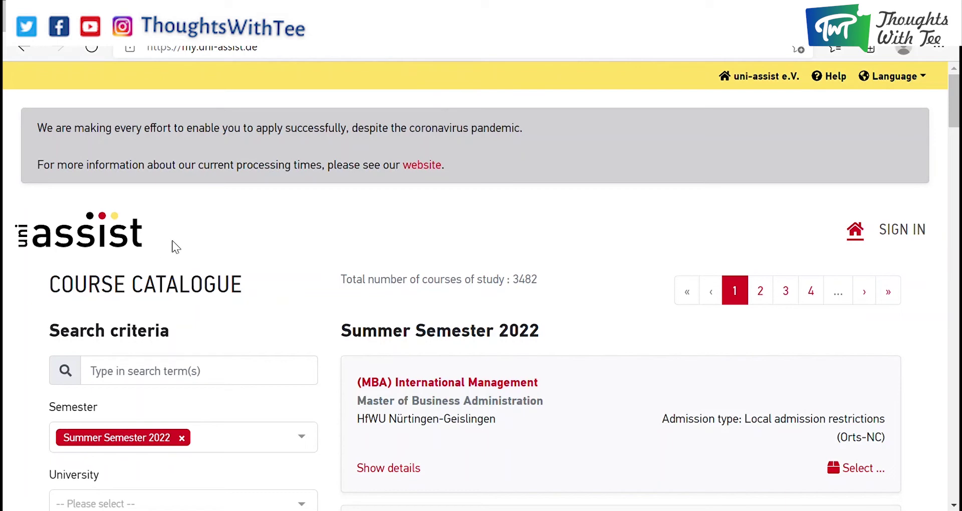
# Sign in to My assist with the account e-mail address and password.
pyautogui.click(903, 235)
pyautogui.click(501, 380)
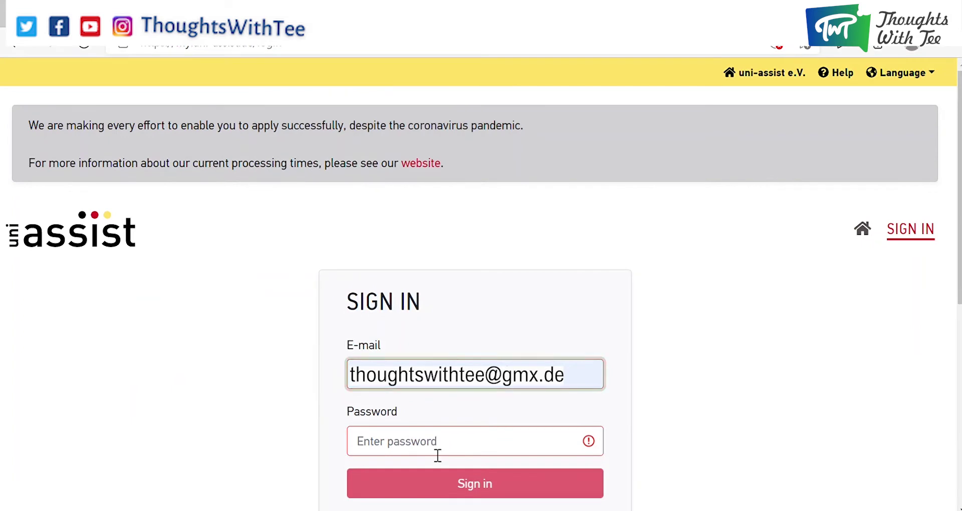
pyautogui.click(437, 454)
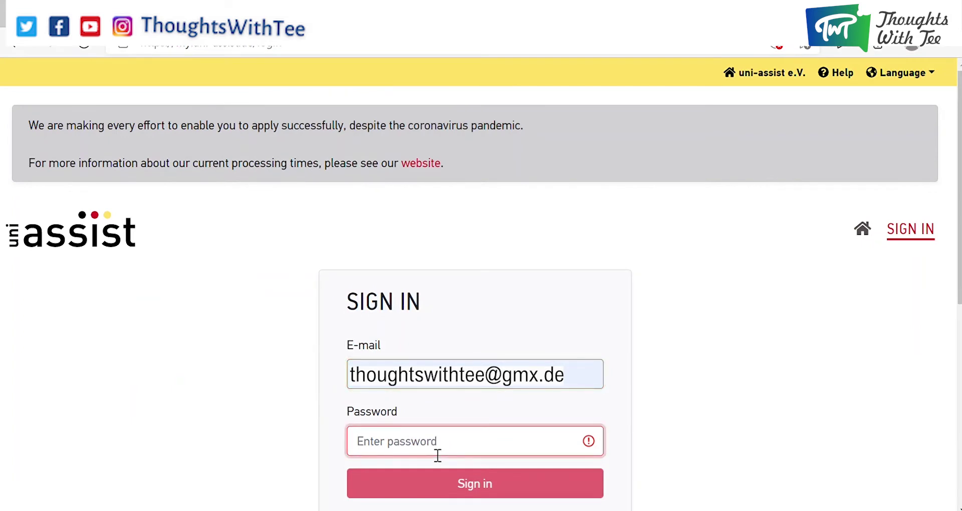
pyautogui.write('•')
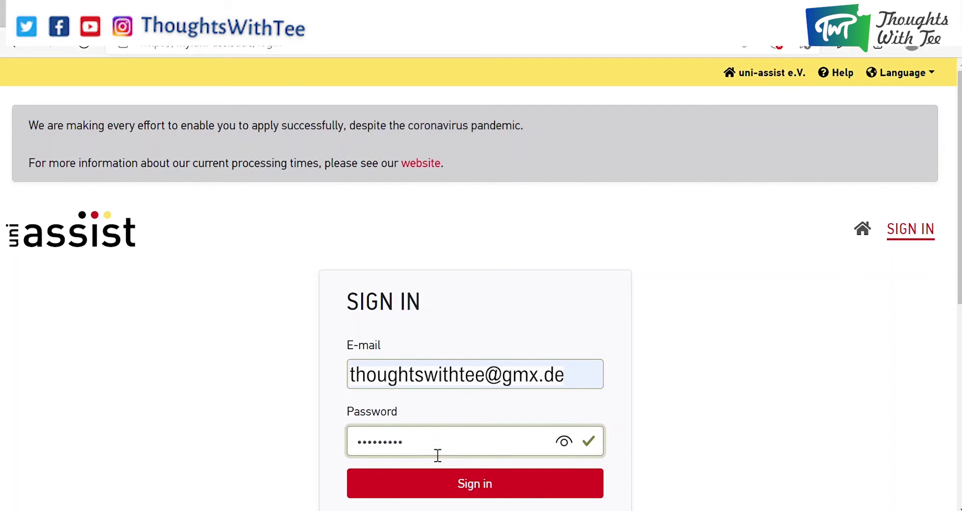
pyautogui.click(452, 484)
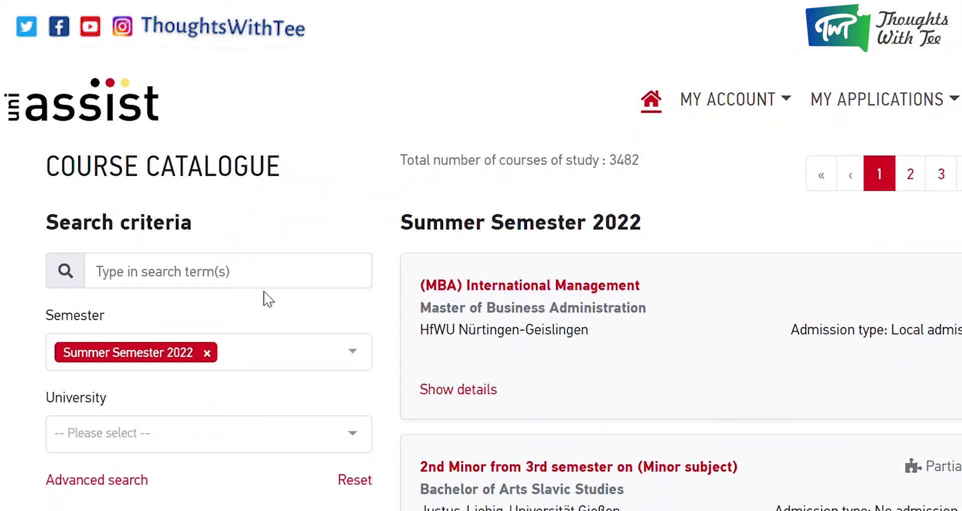
# Search the catalogue for 'business administration', narrowing Summer Semester 2022 results to 55 courses.
pyautogui.scroll(-3, 285, 241)
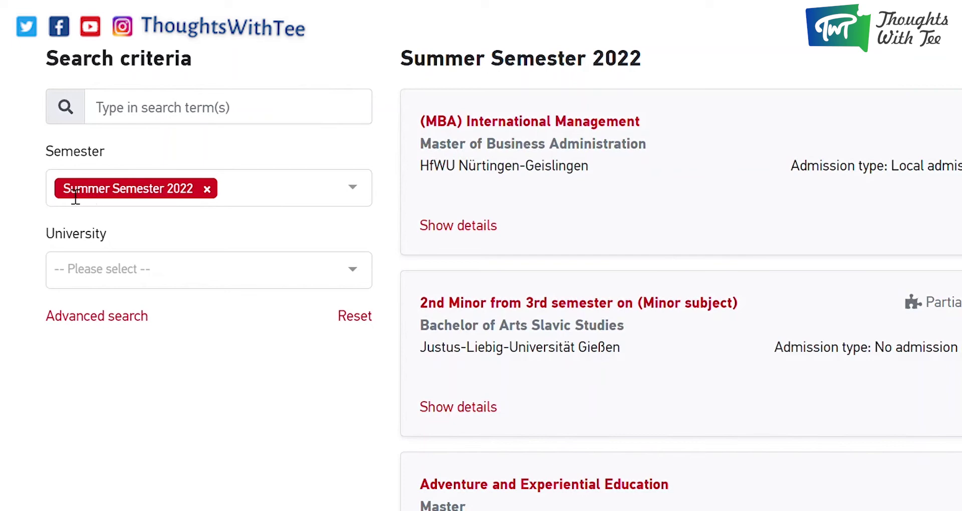
pyautogui.click(249, 116)
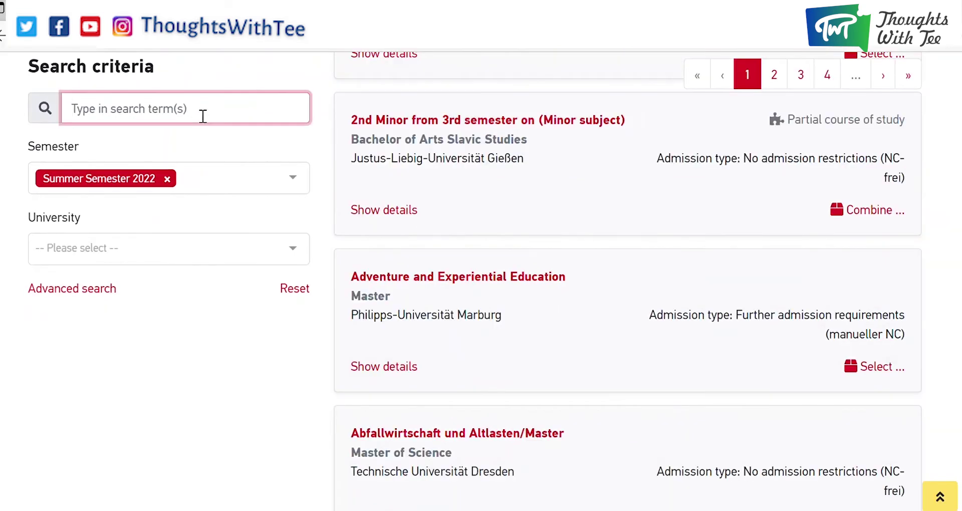
pyautogui.write('business')
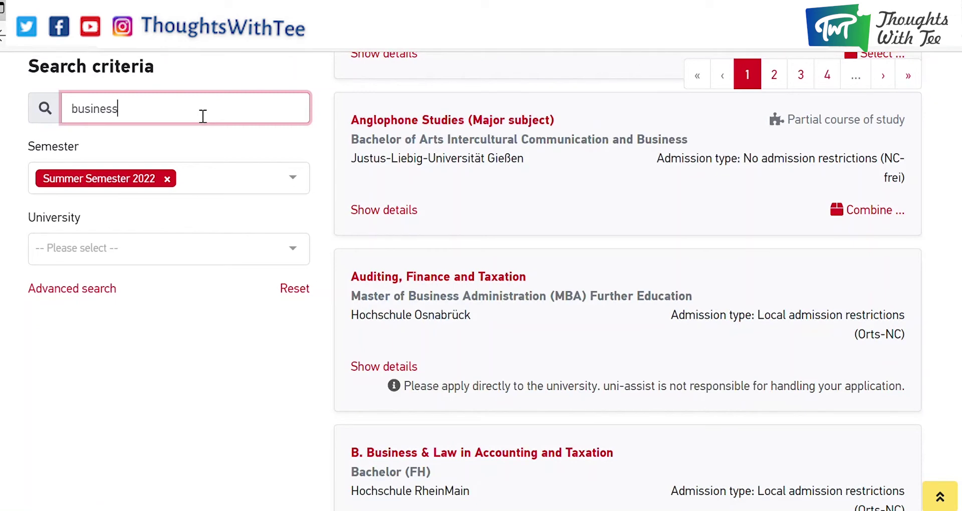
pyautogui.write(' ad')
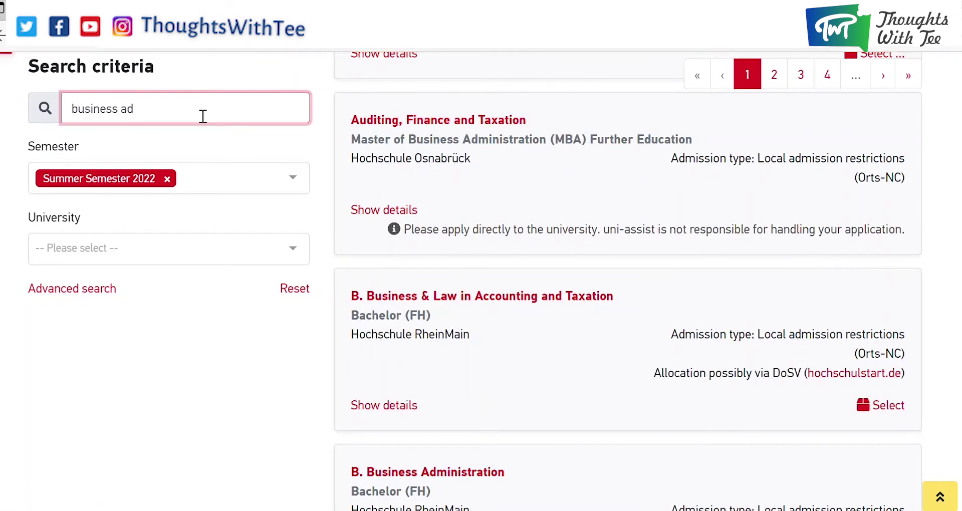
pyautogui.write('min')
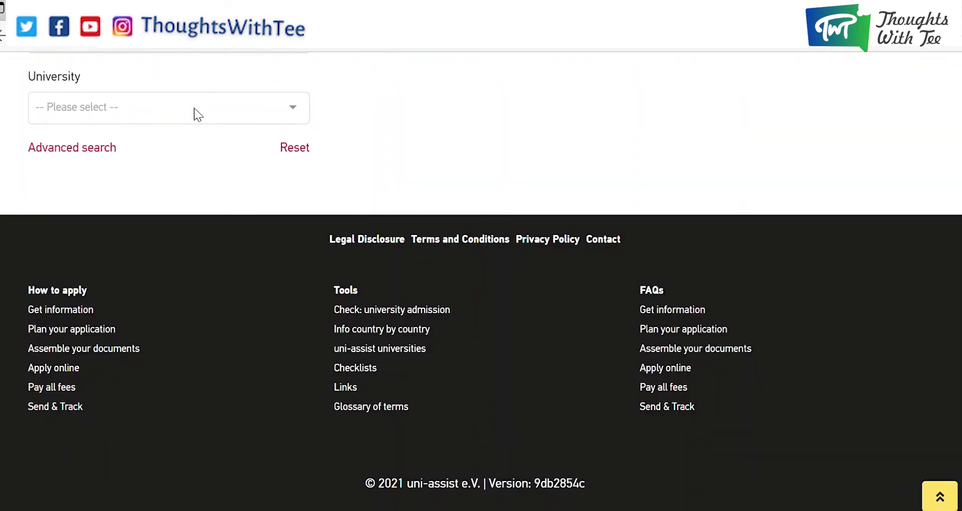
pyautogui.scroll(4, 194, 107)
pyautogui.press('BackSpace')
pyautogui.write('str')
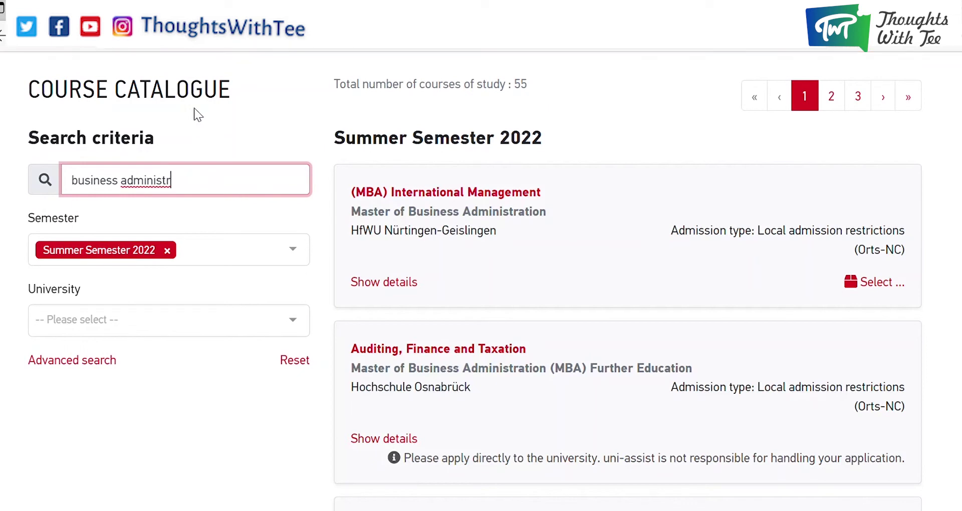
pyautogui.write('ation')
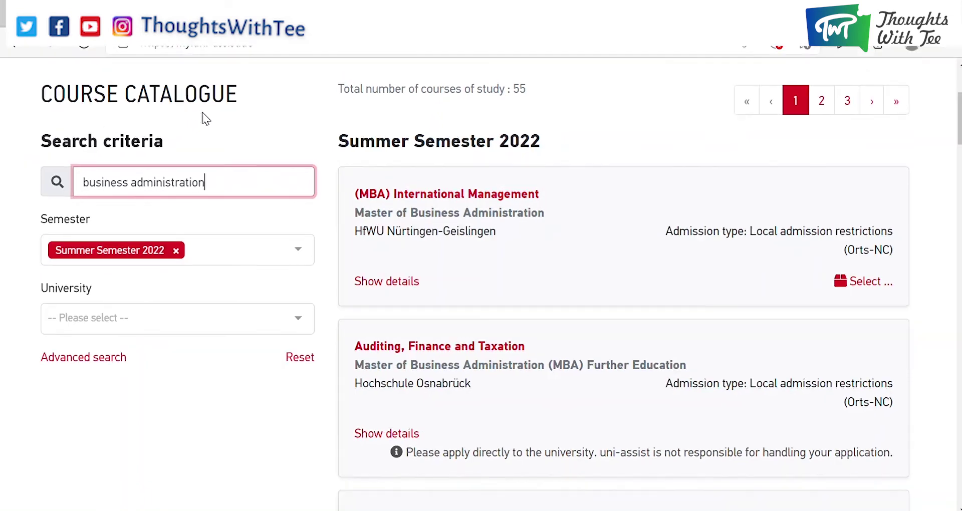
# Scroll through the 55 results to the Universität Osnabrück Business Administration M.Sc. card.
pyautogui.click(507, 284)
pyautogui.scroll(-1, 506, 283)
pyautogui.scroll(-4, 507, 283)
pyautogui.scroll(-10, 506, 282)
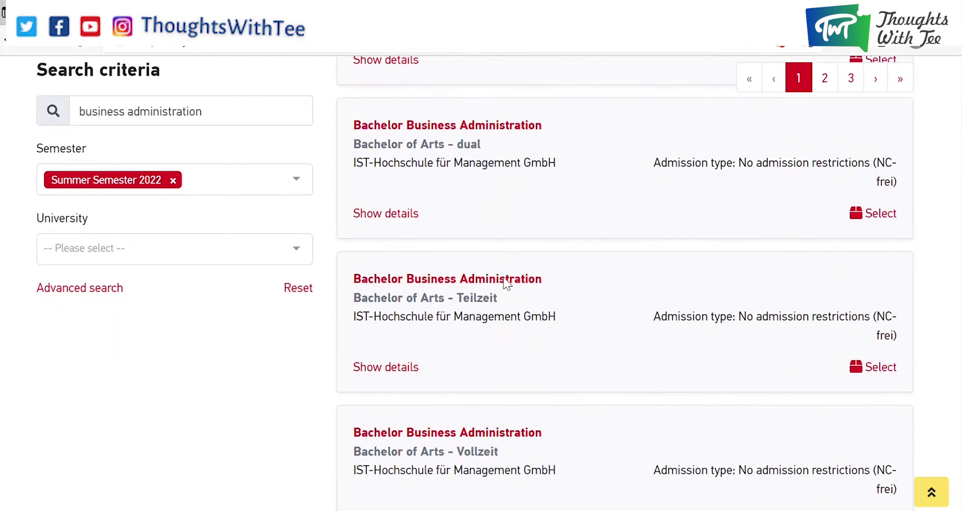
pyautogui.scroll(-6, 471, 321)
pyautogui.scroll(-7, 468, 322)
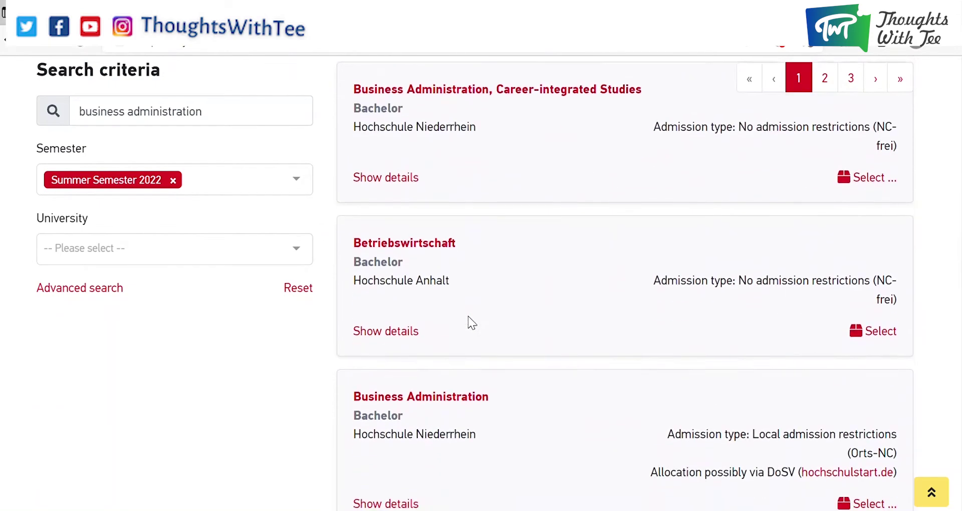
pyautogui.scroll(-12, 476, 324)
pyautogui.scroll(-10, 477, 325)
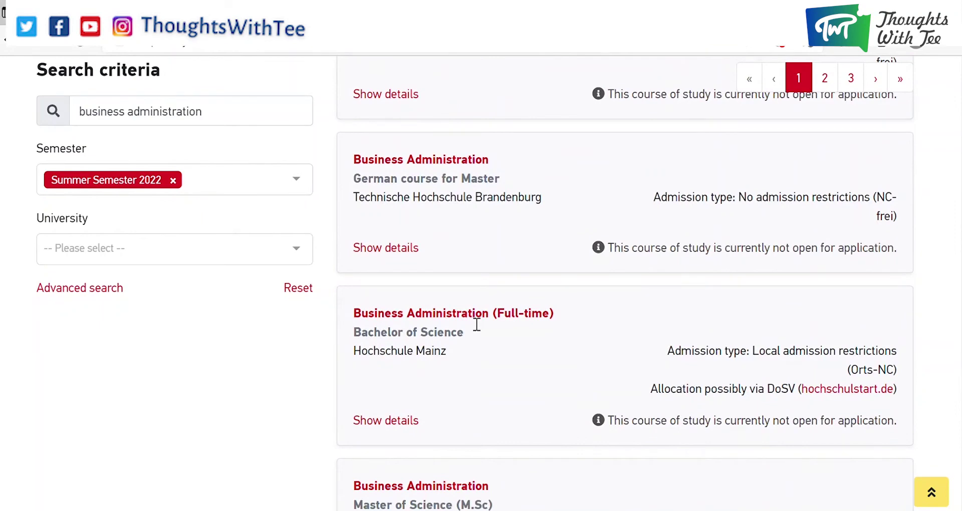
pyautogui.scroll(-4, 477, 324)
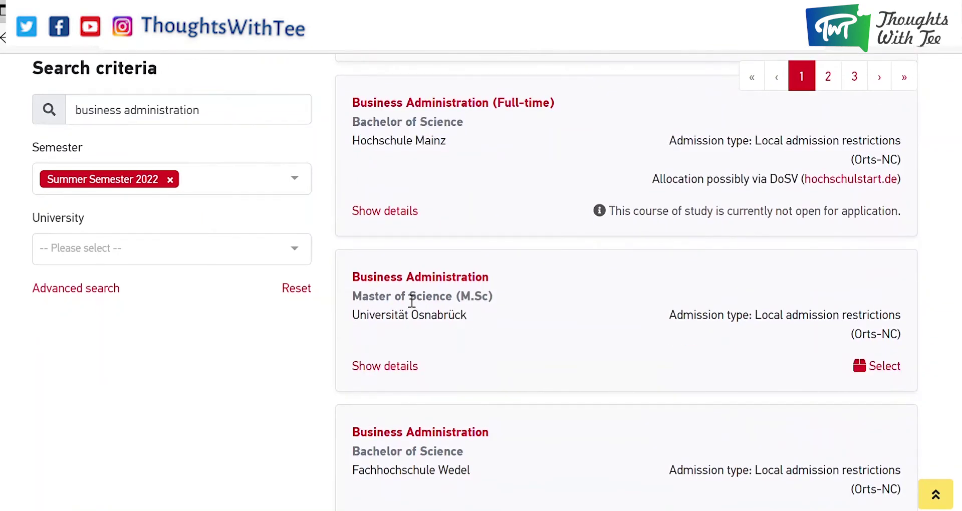
pyautogui.scroll(-7, 412, 301)
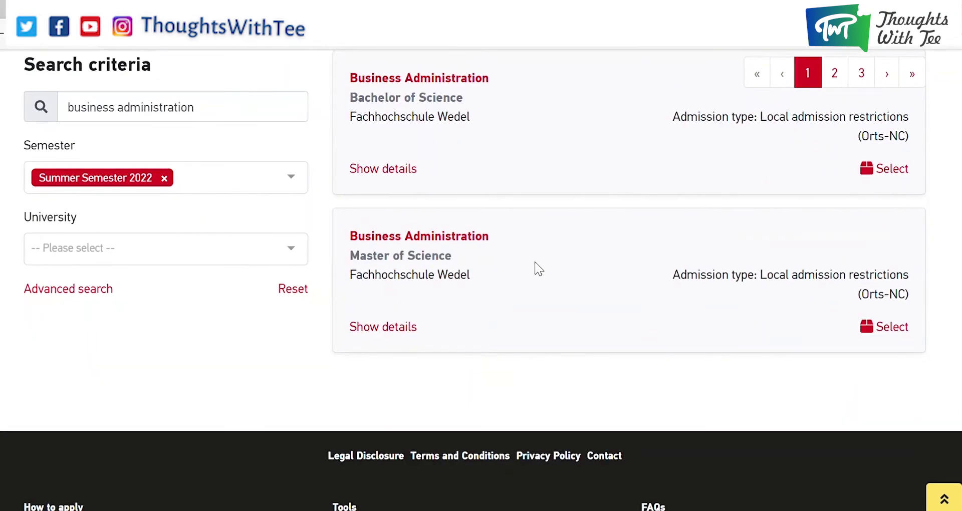
pyautogui.scroll(-4, 451, 303)
pyautogui.scroll(8, 453, 303)
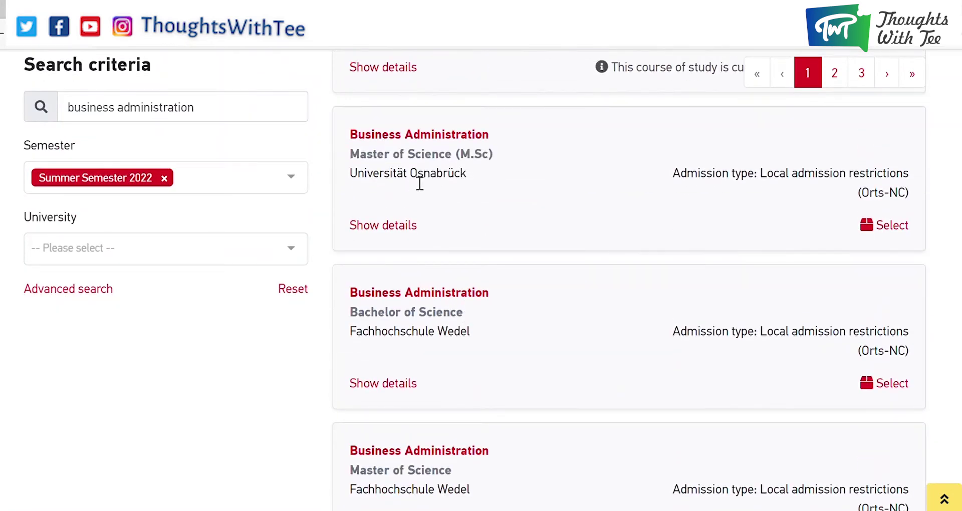
# Show the Osnabrück course's details and the university's additional information.
pyautogui.click(379, 225)
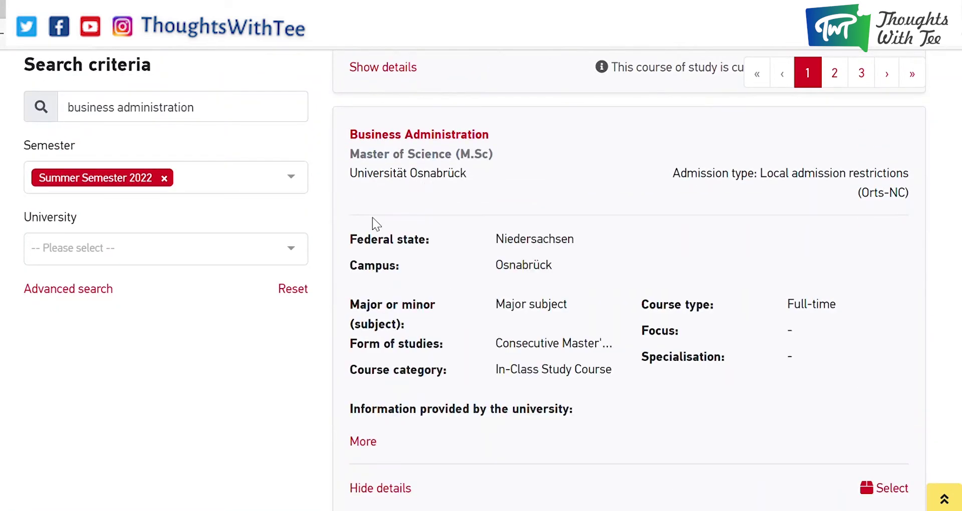
pyautogui.click(363, 441)
pyautogui.scroll(-6, 533, 429)
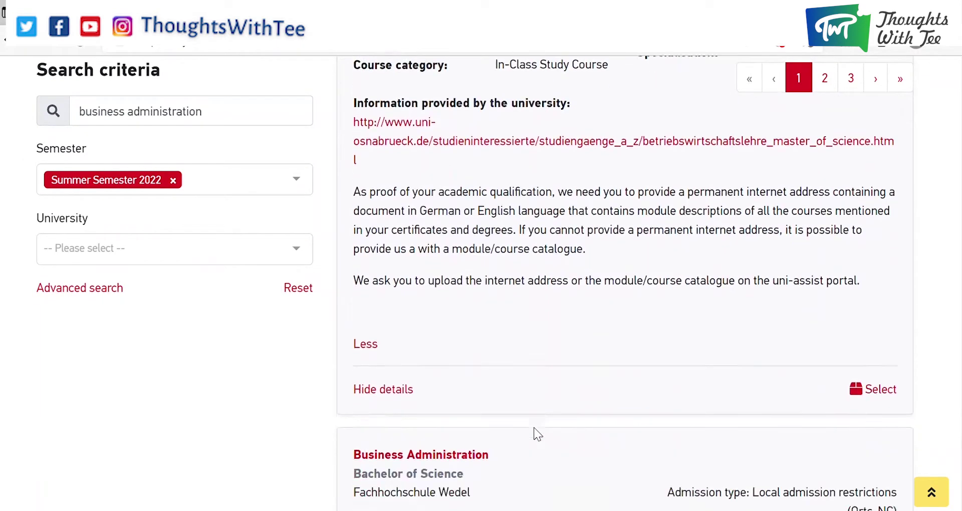
pyautogui.scroll(5, 752, 396)
pyautogui.scroll(-4, 782, 414)
# Add the Osnabrück Business Administration M.Sc. to the selection list and view the list.
pyautogui.click(883, 414)
pyautogui.scroll(15, 744, 311)
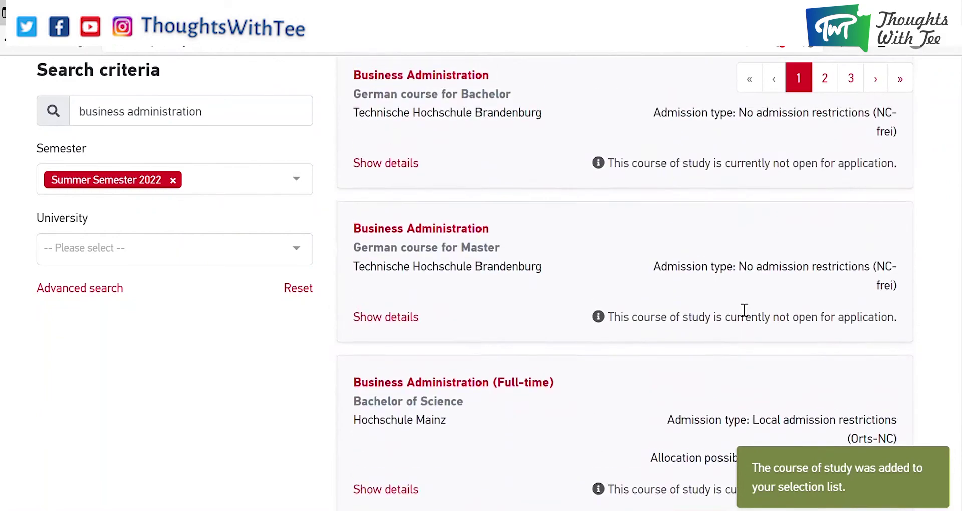
pyautogui.scroll(5, 727, 329)
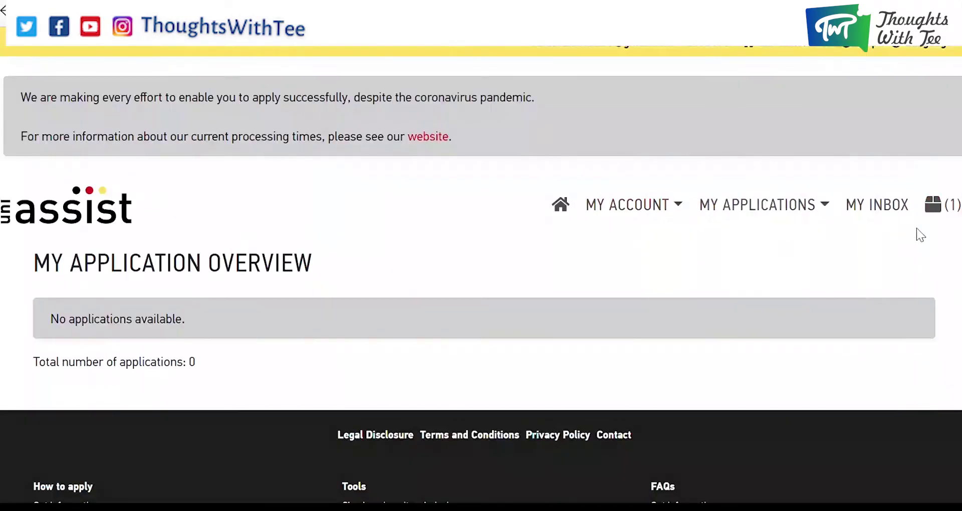
pyautogui.click(940, 205)
# Review the Osnabrück entry, its €75.00 handling fee and the €75.00 total.
pyautogui.scroll(-3, 595, 275)
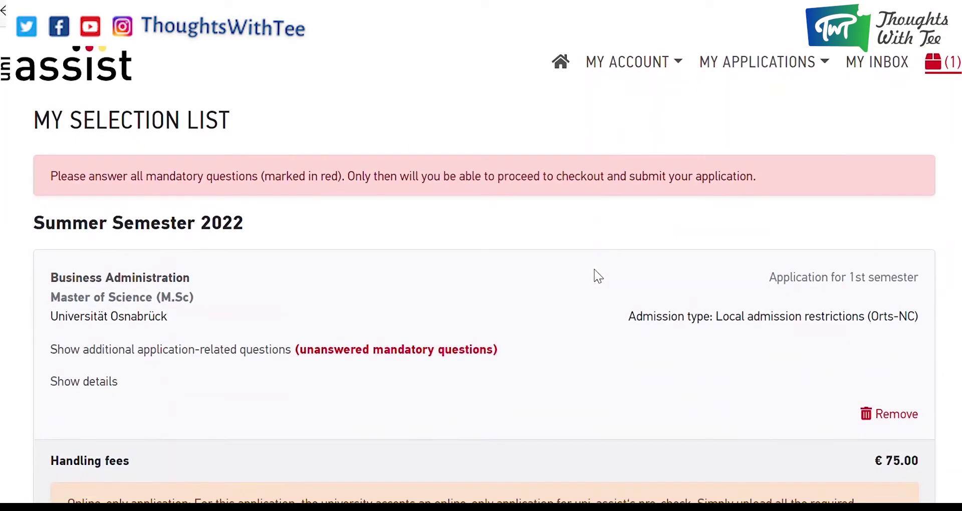
pyautogui.scroll(-7, 401, 240)
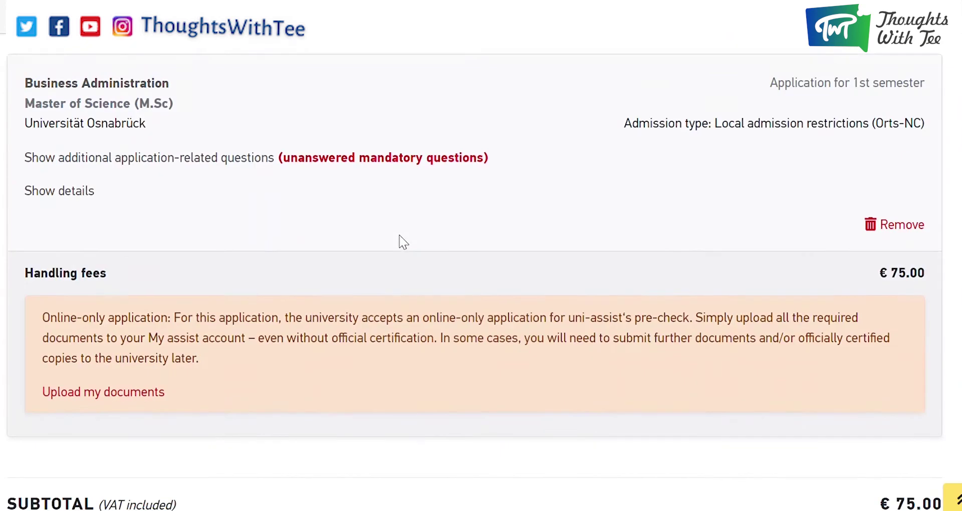
pyautogui.scroll(1, 401, 242)
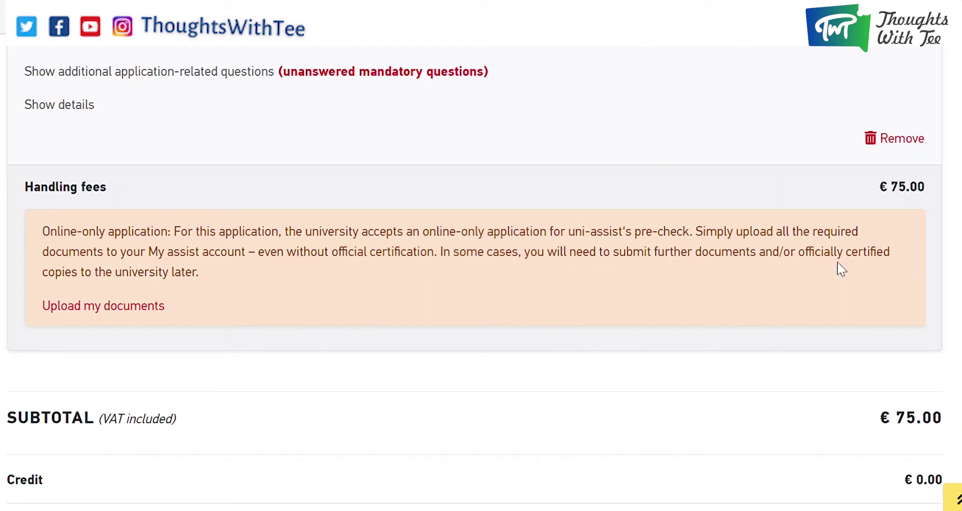
pyautogui.scroll(-3, 331, 277)
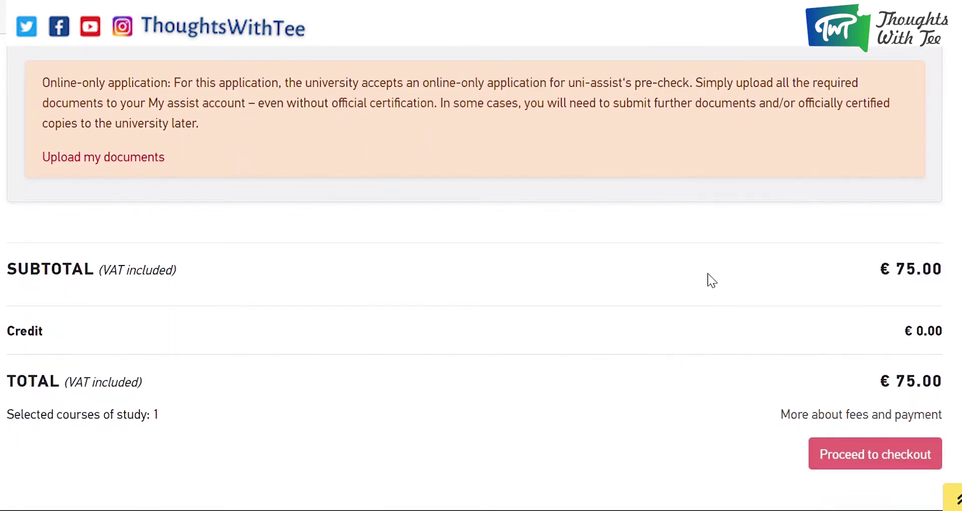
pyautogui.scroll(7, 541, 210)
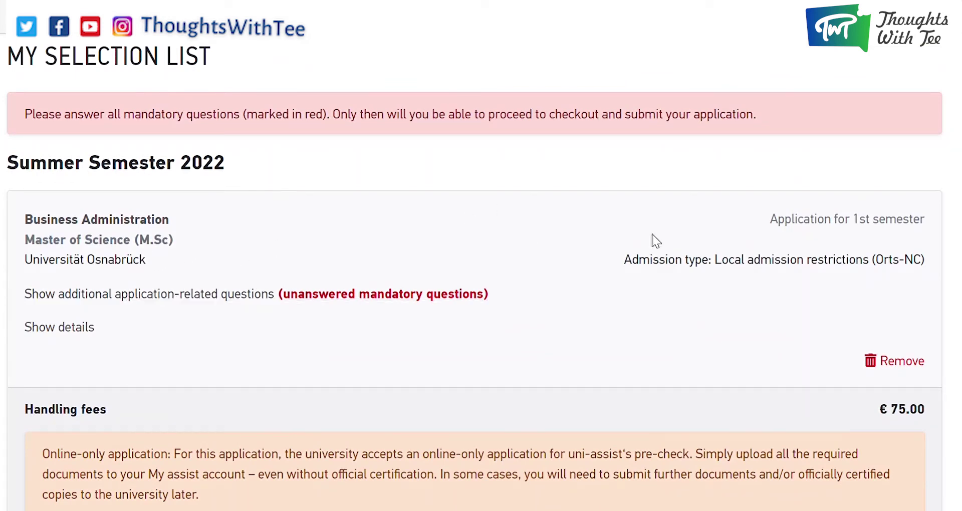
# Check the empty additional application questions, then show the course details.
pyautogui.click(335, 296)
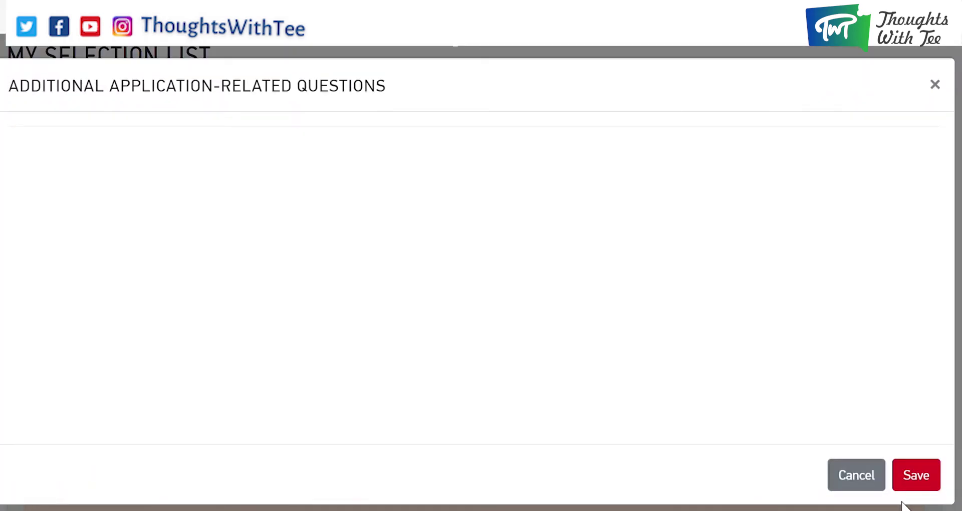
pyautogui.click(935, 85)
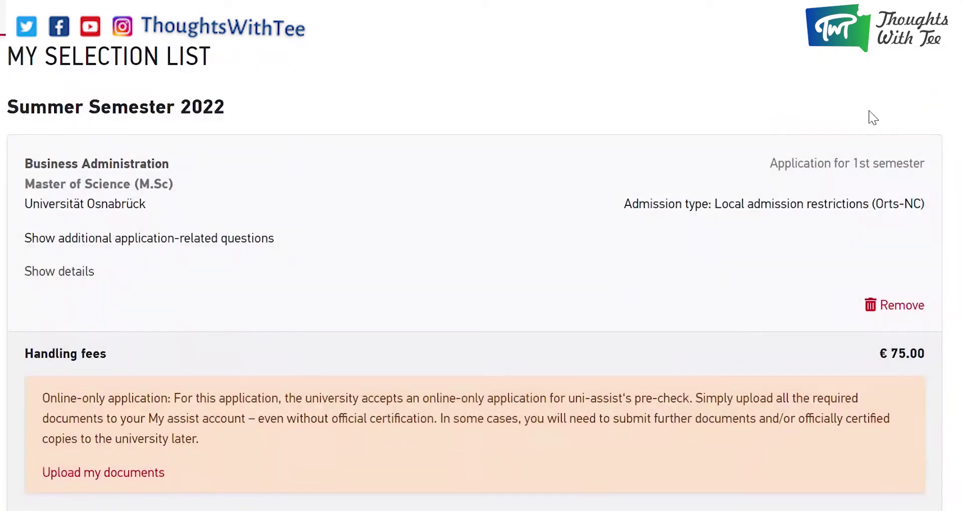
pyautogui.click(31, 271)
pyautogui.scroll(-1, 281, 275)
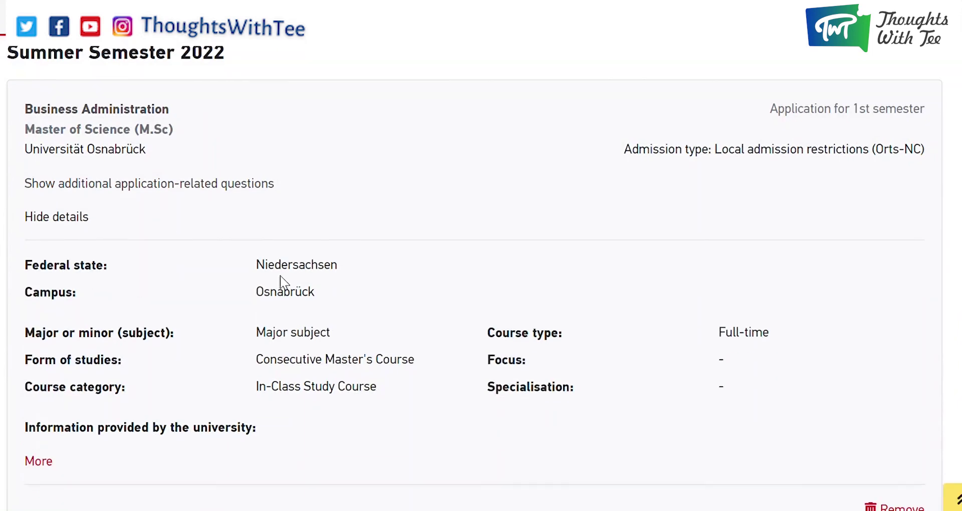
pyautogui.scroll(-3, 280, 276)
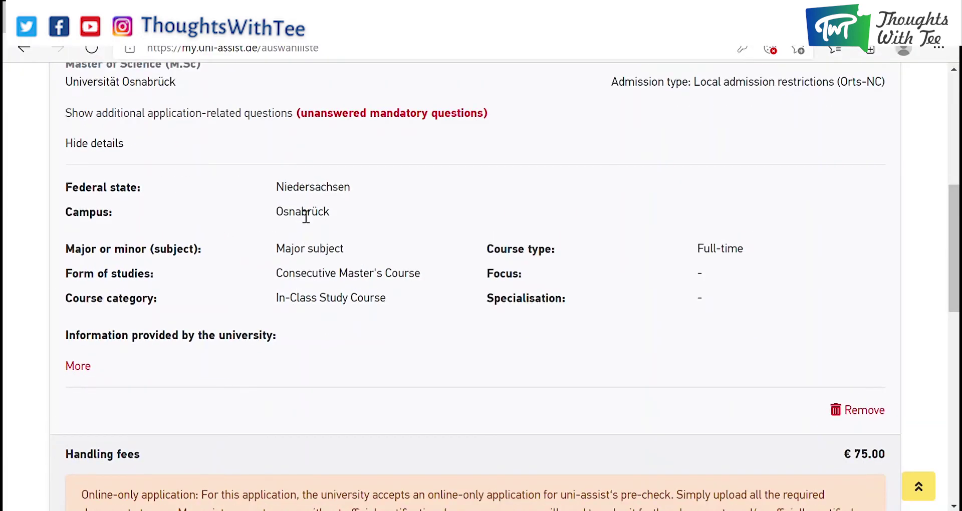
# Expand the university's information on module descriptions and open its course information page.
pyautogui.click(72, 366)
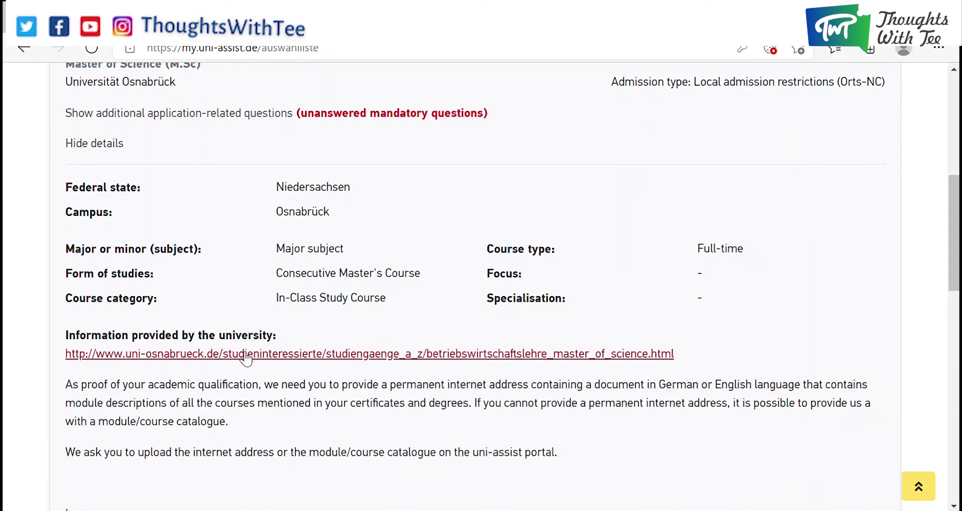
pyautogui.scroll(-3, 277, 379)
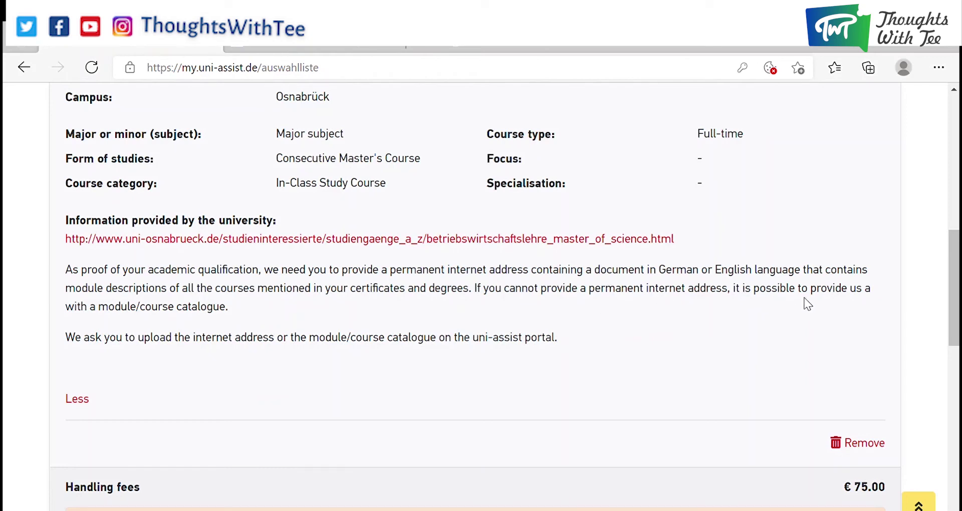
pyautogui.click(369, 239)
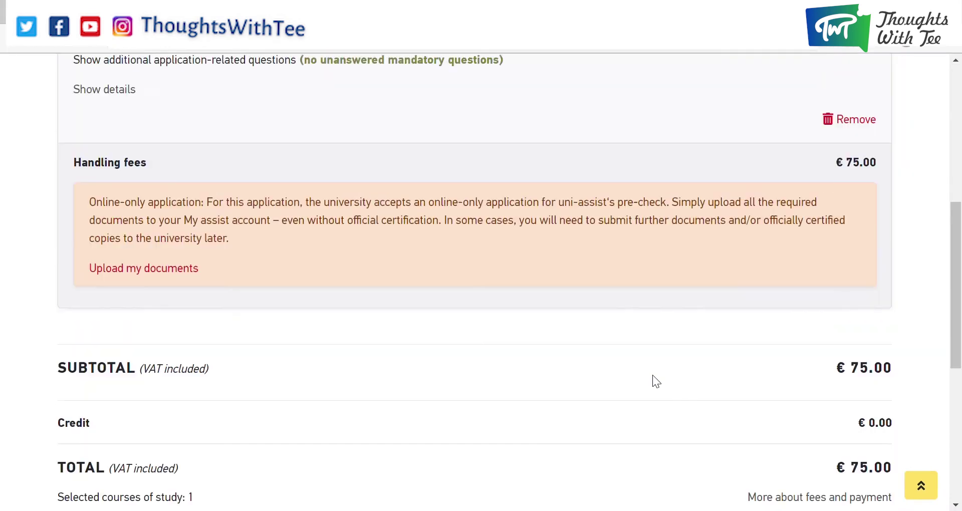
pyautogui.scroll(5, 652, 374)
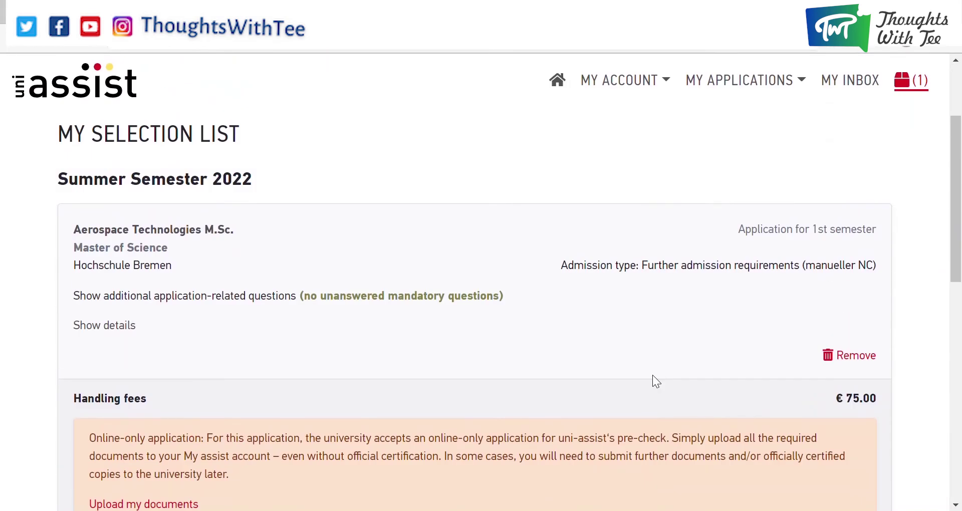
# Proceed to checkout for Aerospace Technologies M.Sc. at Hochschule Bremen and acknowledge the payment information.
pyautogui.scroll(2, 652, 375)
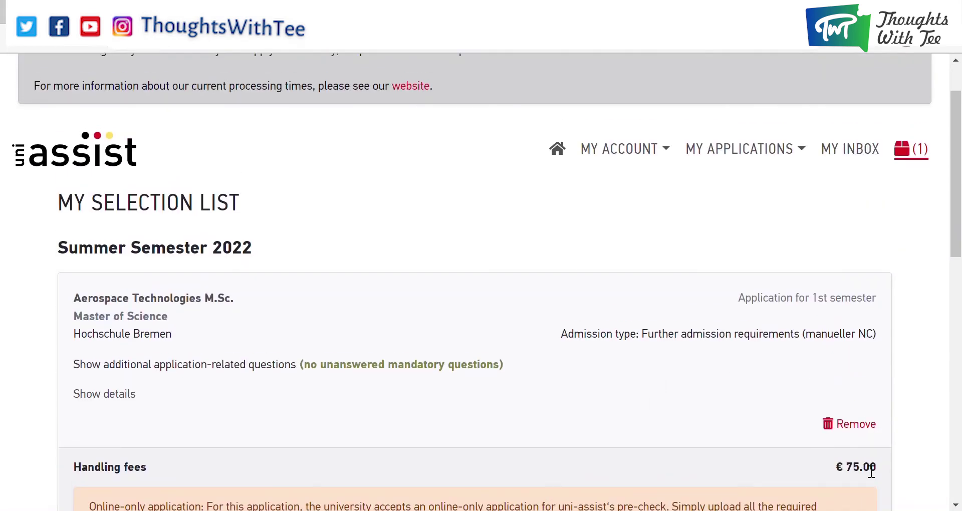
pyautogui.scroll(-8, 871, 472)
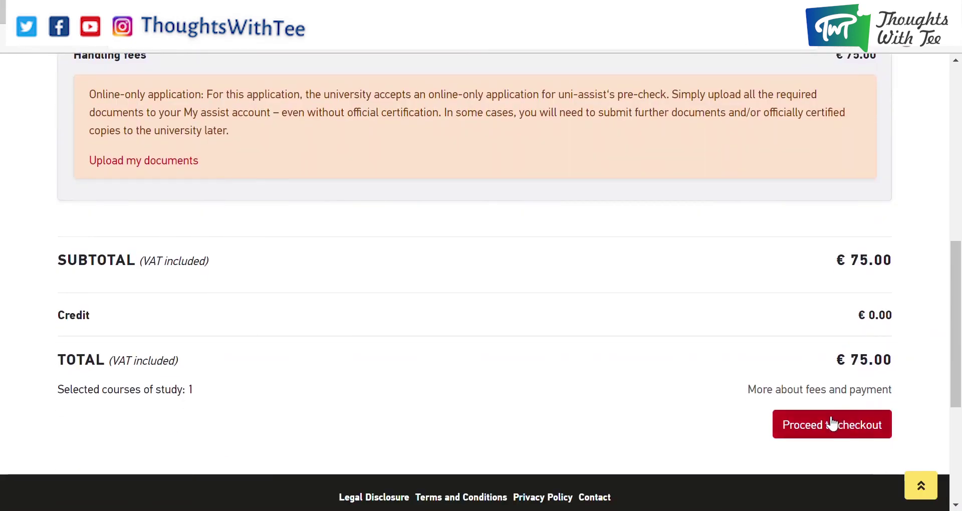
pyautogui.click(830, 425)
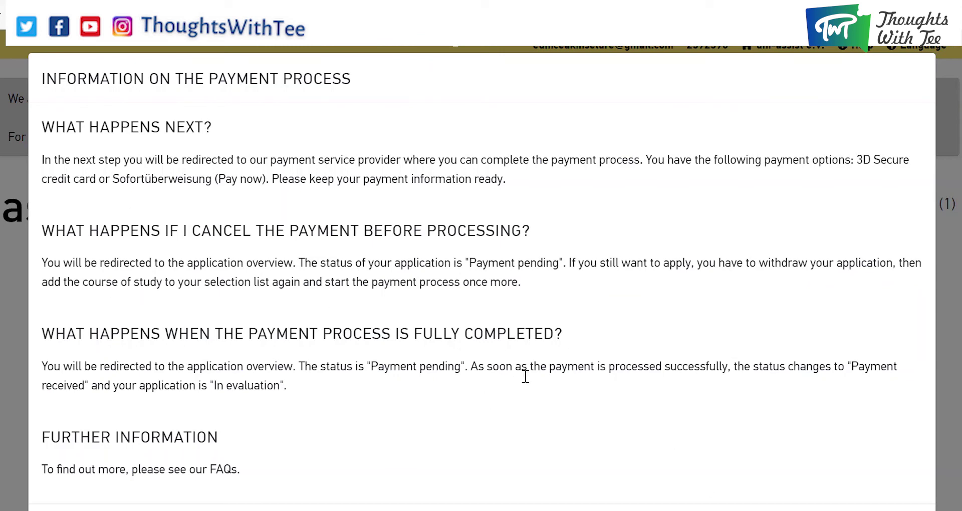
pyautogui.scroll(-2, 275, 396)
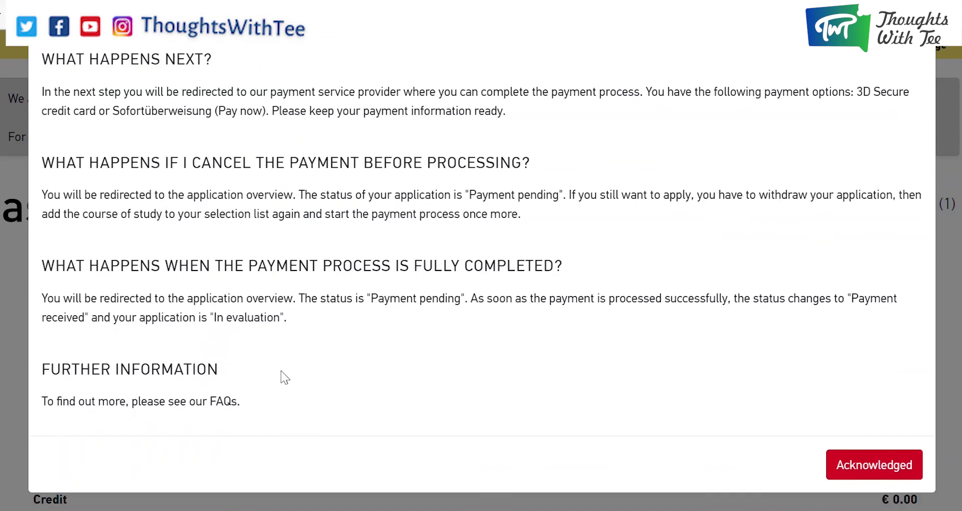
pyautogui.click(892, 471)
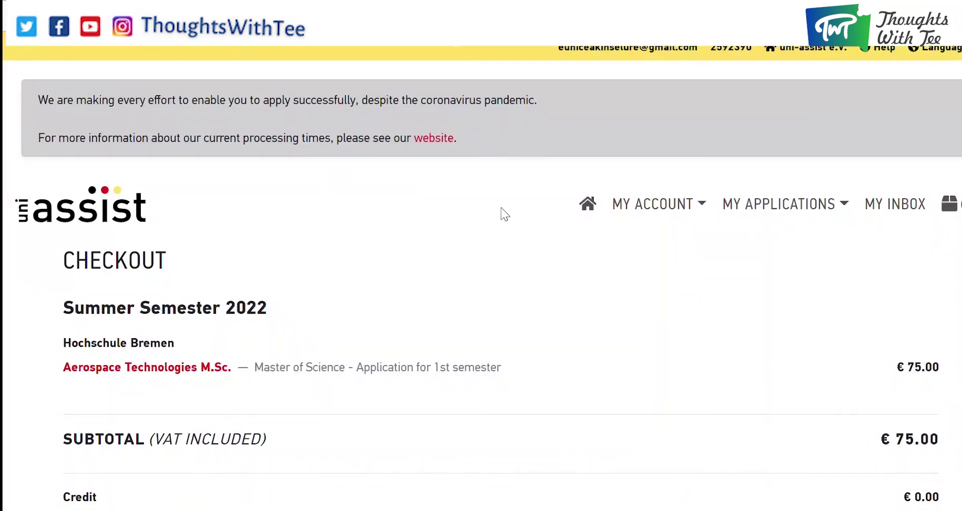
# Scroll through the consent statements on the checkout page.
pyautogui.scroll(-3, 456, 340)
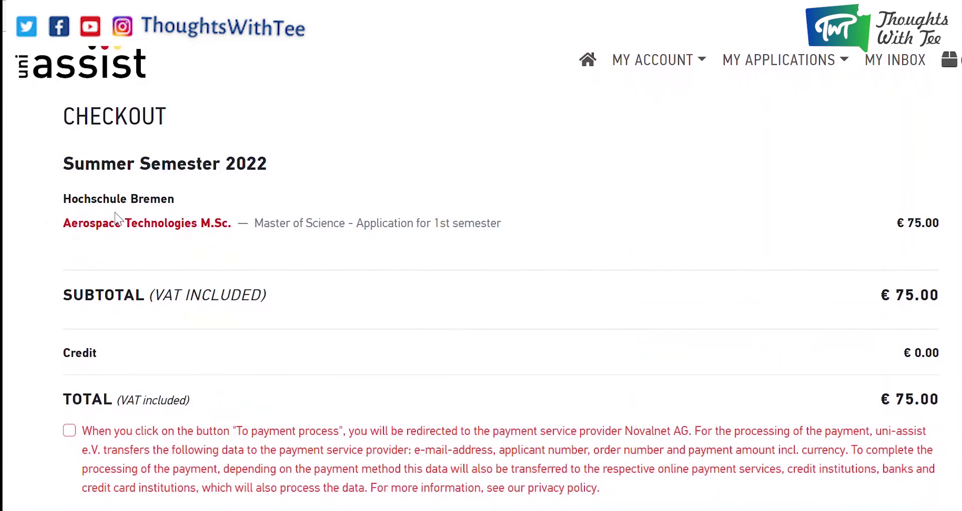
pyautogui.scroll(-2, 397, 298)
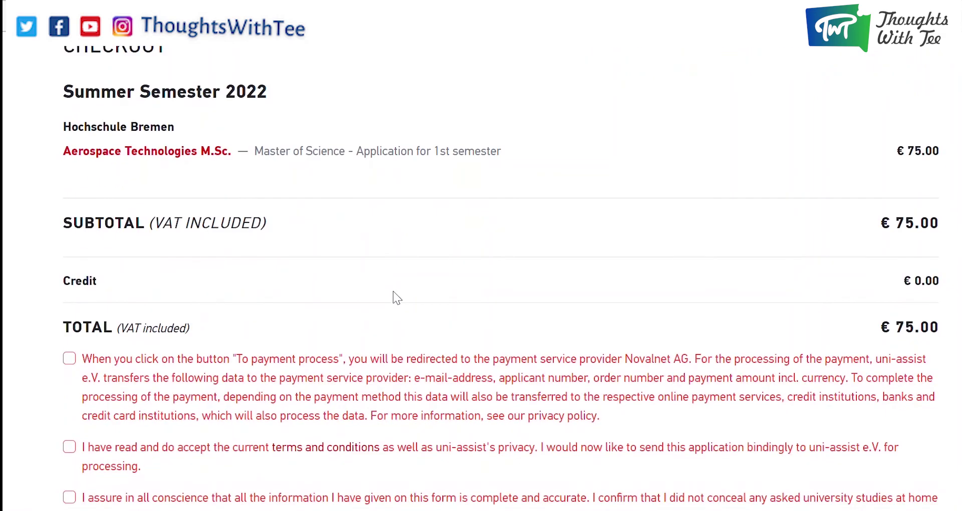
pyautogui.scroll(-2, 393, 292)
pyautogui.scroll(6, 395, 296)
# Visit the Application overview, then go to the My Documents upload page.
pyautogui.click(764, 207)
pyautogui.click(778, 242)
pyautogui.click(811, 207)
pyautogui.click(787, 268)
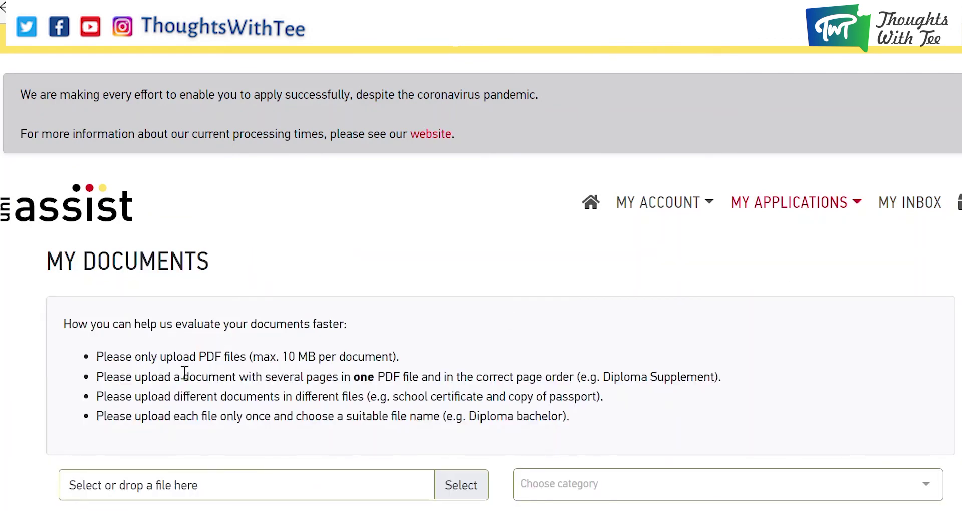
# Select LOGO PDF.pdf for upload and categorise it as CV.
pyautogui.scroll(-4, 308, 361)
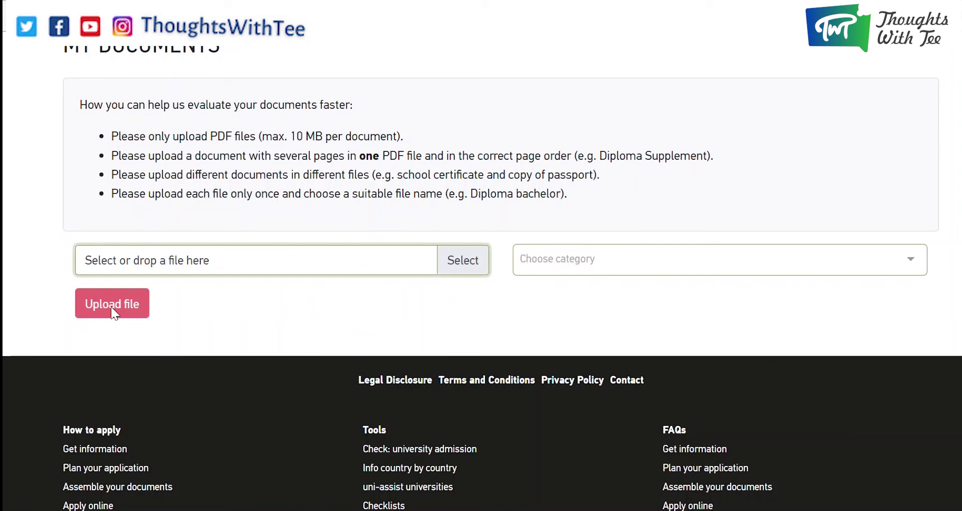
pyautogui.click(616, 260)
pyautogui.click(588, 323)
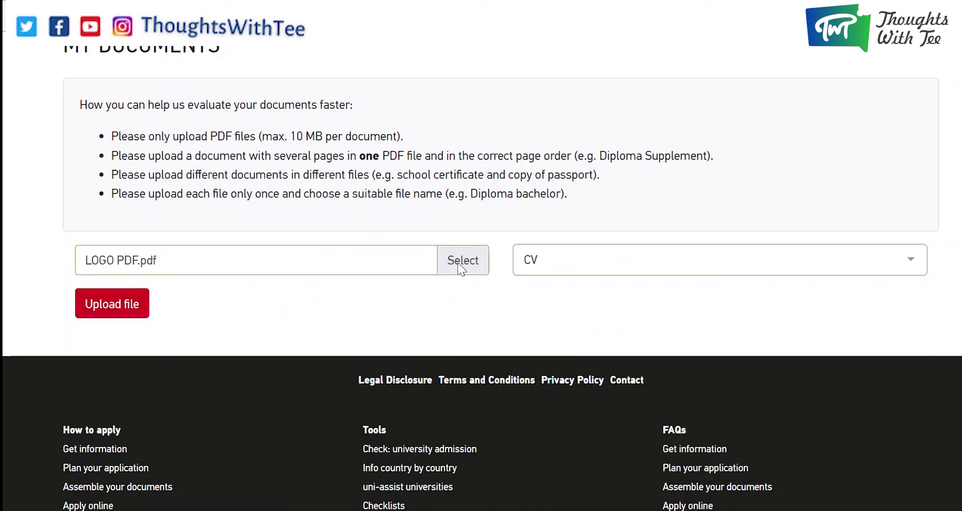
# Recheck the document categories, then view the Application overview and the empty inbox.
pyautogui.click(572, 263)
pyautogui.scroll(-5, 652, 370)
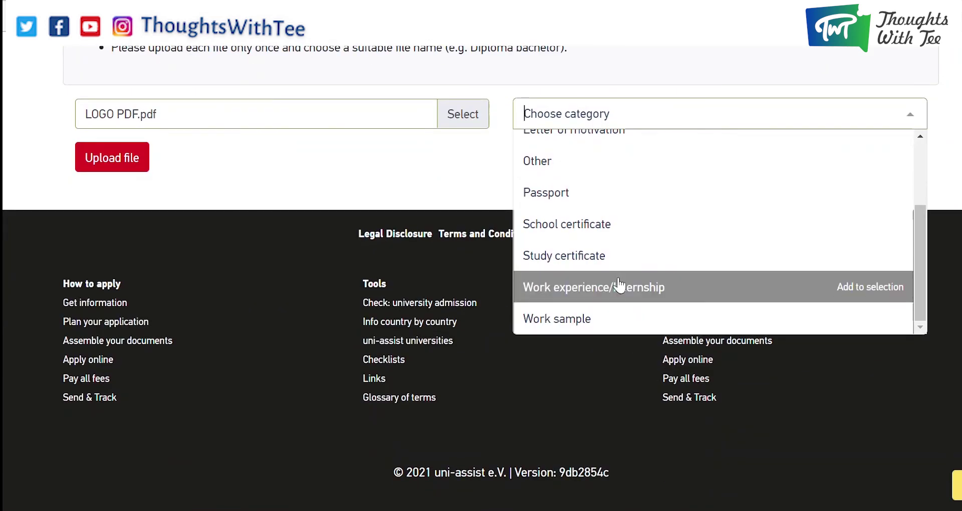
pyautogui.scroll(5, 621, 281)
pyautogui.scroll(5, 502, 181)
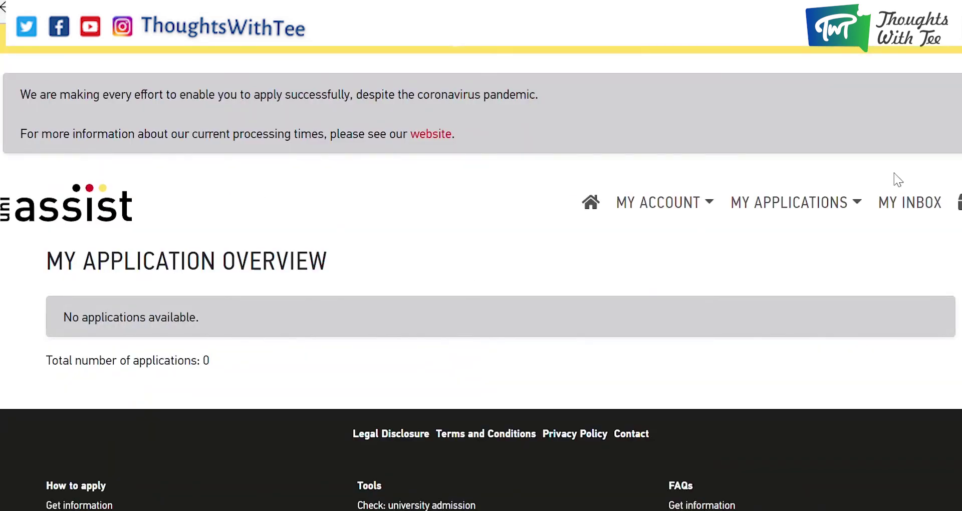
pyautogui.click(791, 210)
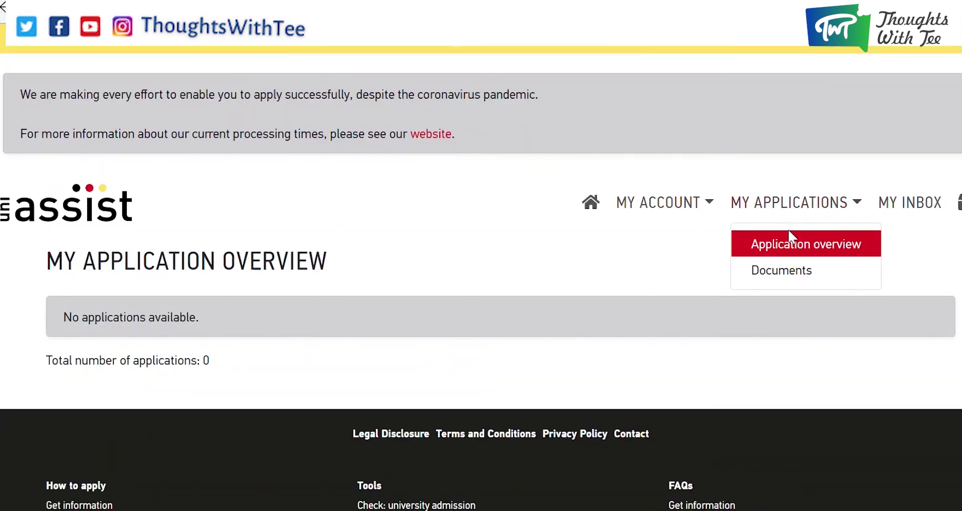
pyautogui.click(906, 203)
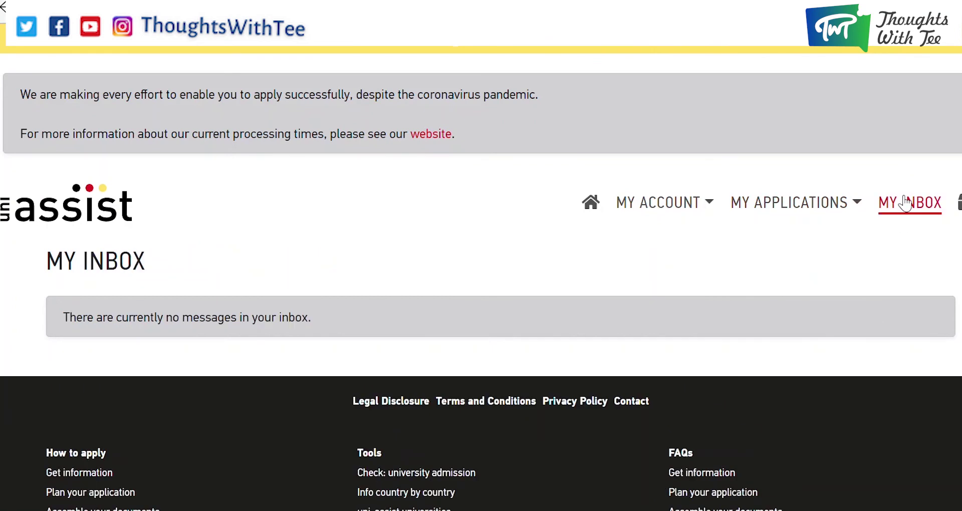